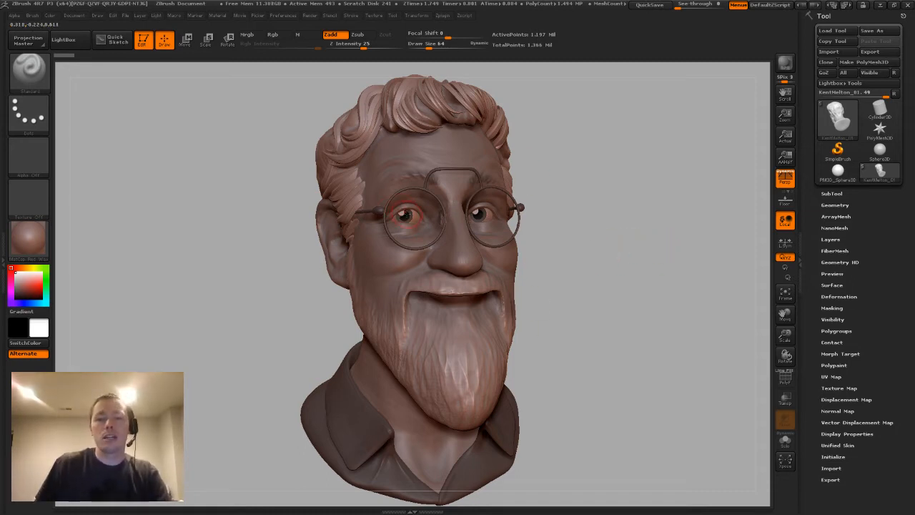
- Isolate the Eyes subtool of the bust in Solo mode
{"action": "mouse_move", "coordinate": [613, 234]}
{"action": "left_mouse_down"}
{"action": "mouse_move", "coordinate": [594, 231]}
{"action": "mouse_move", "coordinate": [625, 229]}
{"action": "mouse_move", "coordinate": [585, 231]}
{"action": "mouse_move", "coordinate": [619, 237]}
{"action": "mouse_move", "coordinate": [590, 239]}
{"action": "mouse_move", "coordinate": [619, 237]}
{"action": "mouse_move", "coordinate": [620, 256]}
{"action": "left_mouse_up"}
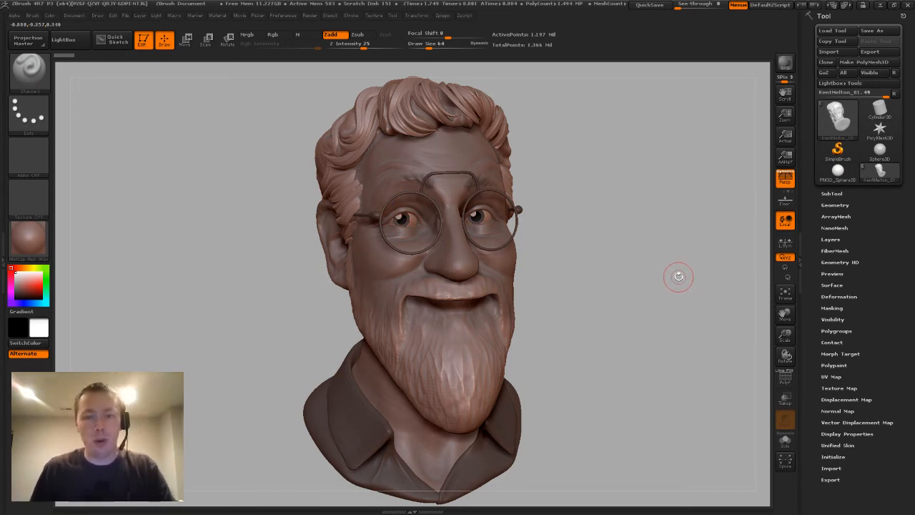
{"action": "left_click", "coordinate": [832, 193]}
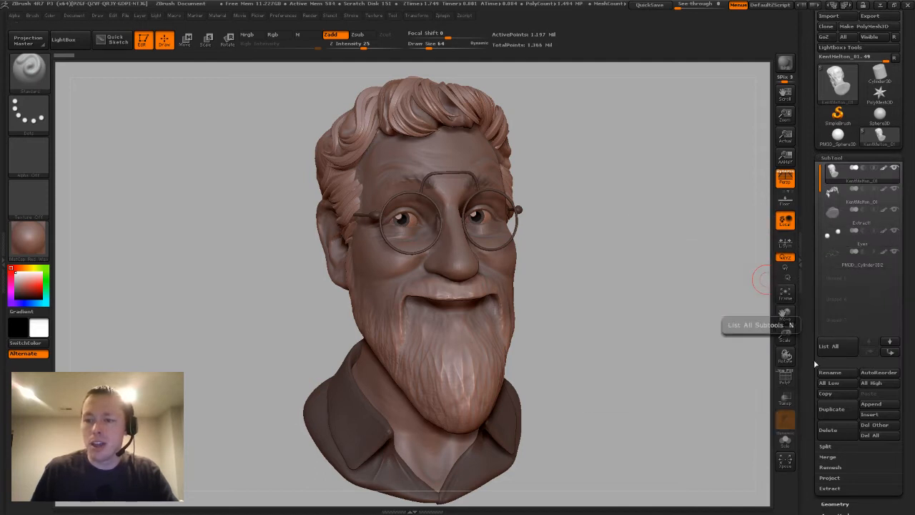
{"action": "left_click", "coordinate": [785, 441]}
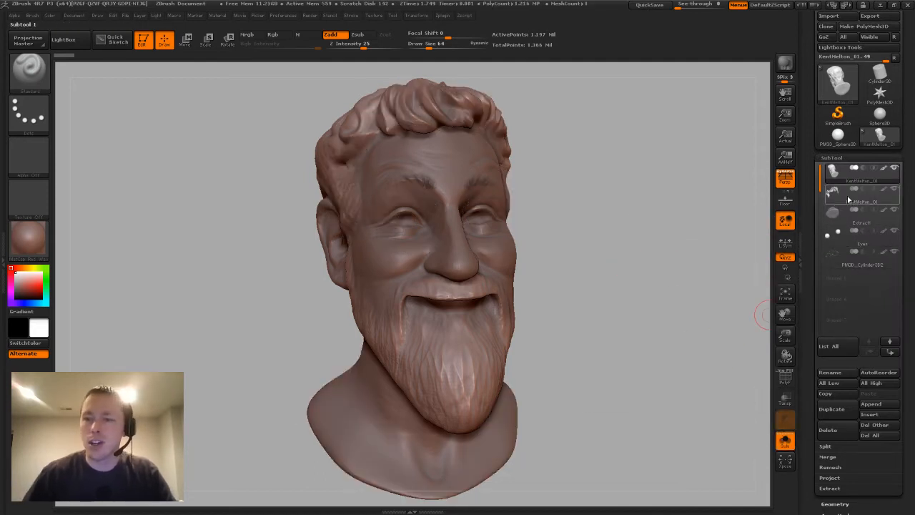
{"action": "left_click", "coordinate": [839, 236]}
{"action": "left_click_drag", "start_coordinate": [541, 224], "coordinate": [507, 229]}
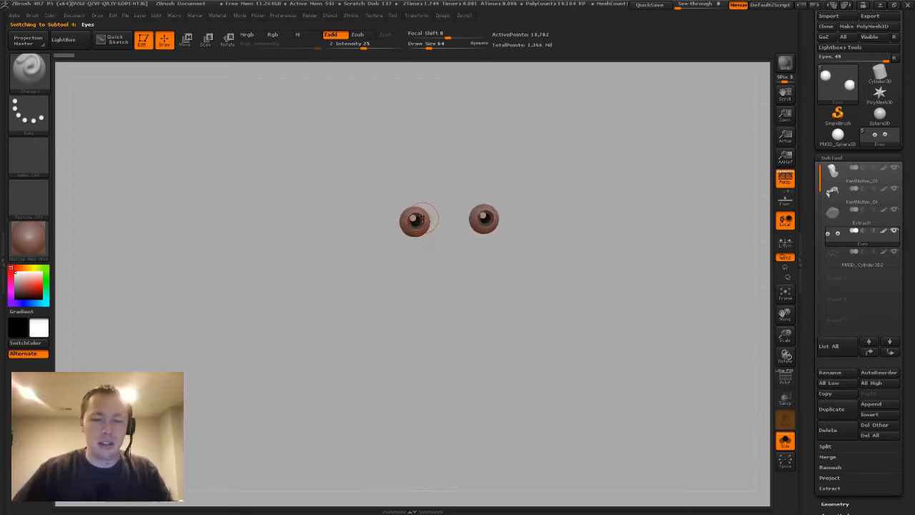
- Examine the finished eyeballs' recessed iris, pupil and protruding highlight cylinder, with and without the polyframe showing their polygroups
{"action": "mouse_move", "coordinate": [424, 217]}
{"action": "right_mouse_down", "text": "ctrl"}
{"action": "mouse_move", "coordinate": [516, 321]}
{"action": "mouse_move", "coordinate": [489, 348]}
{"action": "mouse_move", "coordinate": [453, 307]}
{"action": "mouse_move", "coordinate": [464, 288]}
{"action": "mouse_move", "coordinate": [482, 300]}
{"action": "mouse_move", "coordinate": [458, 312]}
{"action": "mouse_move", "coordinate": [508, 280]}
{"action": "mouse_move", "coordinate": [535, 214]}
{"action": "mouse_move", "coordinate": [561, 219]}
{"action": "mouse_move", "coordinate": [629, 196]}
{"action": "mouse_move", "coordinate": [658, 200]}
{"action": "mouse_move", "coordinate": [572, 226]}
{"action": "mouse_move", "coordinate": [581, 229]}
{"action": "right_mouse_up", "text": "ctrl"}
{"action": "key", "text": "shift+f"}
{"action": "right_click_drag", "start_coordinate": [461, 240], "coordinate": [486, 168], "text": "ctrl"}
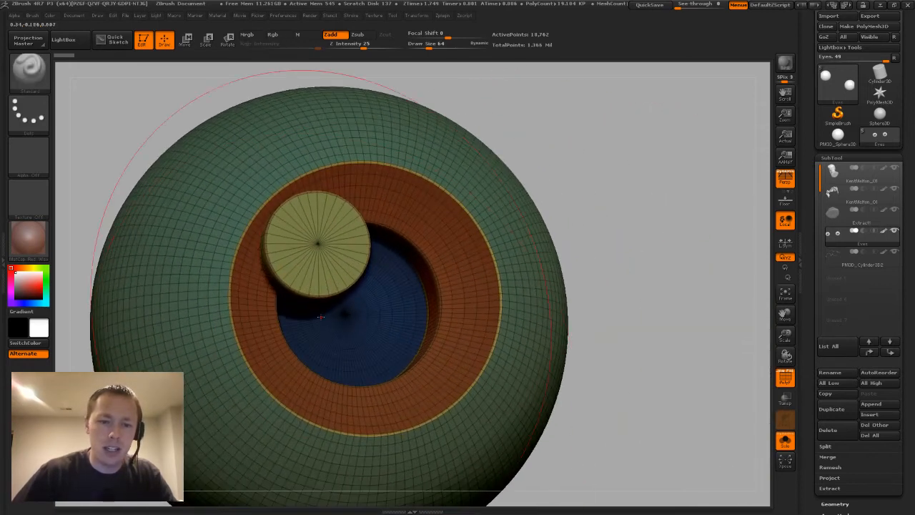
{"action": "left_click_drag", "start_coordinate": [605, 204], "coordinate": [568, 171]}
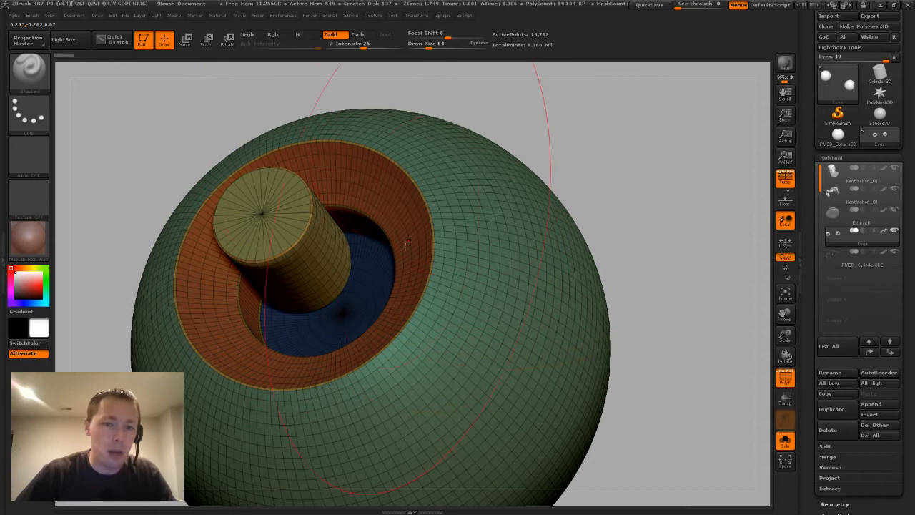
{"action": "key", "text": "shift+f"}
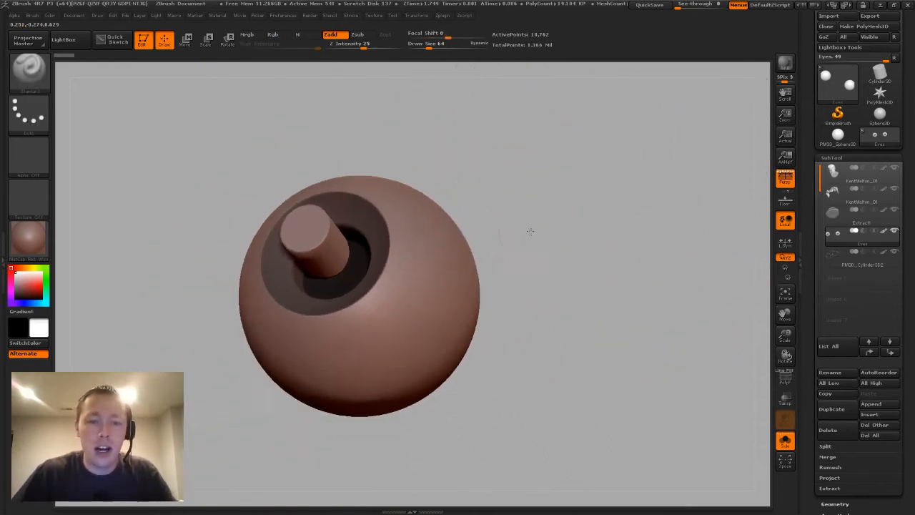
{"action": "mouse_move", "coordinate": [531, 231]}
{"action": "left_mouse_down"}
{"action": "mouse_move", "coordinate": [545, 194]}
{"action": "mouse_move", "coordinate": [533, 200]}
{"action": "mouse_move", "coordinate": [524, 260]}
{"action": "mouse_move", "coordinate": [474, 272]}
{"action": "mouse_move", "coordinate": [465, 286]}
{"action": "mouse_move", "coordinate": [478, 282]}
{"action": "mouse_move", "coordinate": [474, 264]}
{"action": "mouse_move", "coordinate": [470, 288]}
{"action": "mouse_move", "coordinate": [472, 260]}
{"action": "left_mouse_up"}
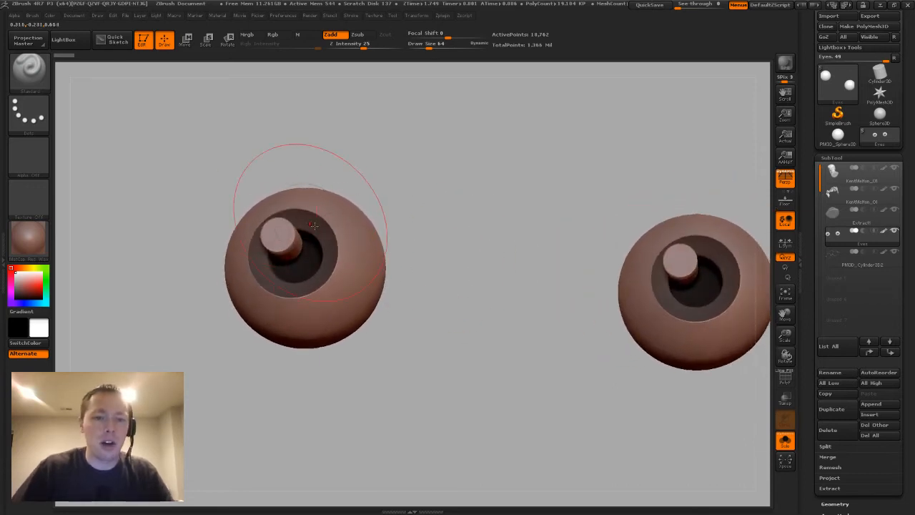
{"action": "key", "text": "shift+f"}
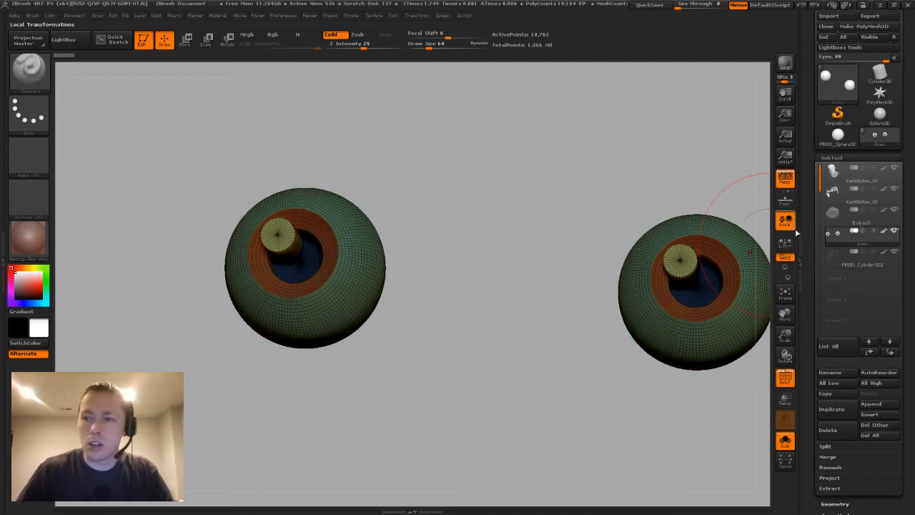
{"action": "left_click", "coordinate": [885, 232]}
{"action": "mouse_move", "coordinate": [319, 225]}
{"action": "right_mouse_down", "text": "ctrl"}
{"action": "mouse_move", "coordinate": [348, 244]}
{"action": "mouse_move", "coordinate": [322, 410]}
{"action": "right_mouse_up", "text": "ctrl"}
{"action": "mouse_move", "coordinate": [538, 220]}
{"action": "left_mouse_down"}
{"action": "mouse_move", "coordinate": [569, 192]}
{"action": "mouse_move", "coordinate": [562, 187]}
{"action": "left_mouse_up"}
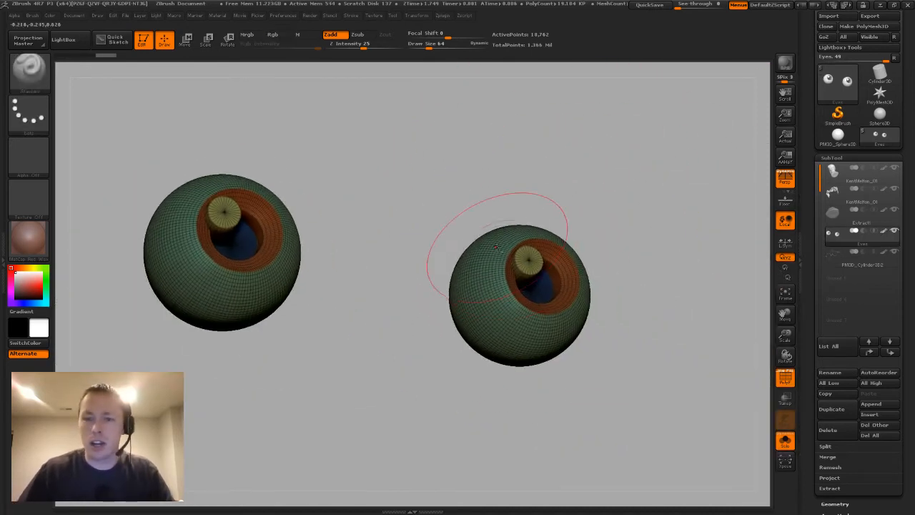
{"action": "key", "text": "shift+f"}
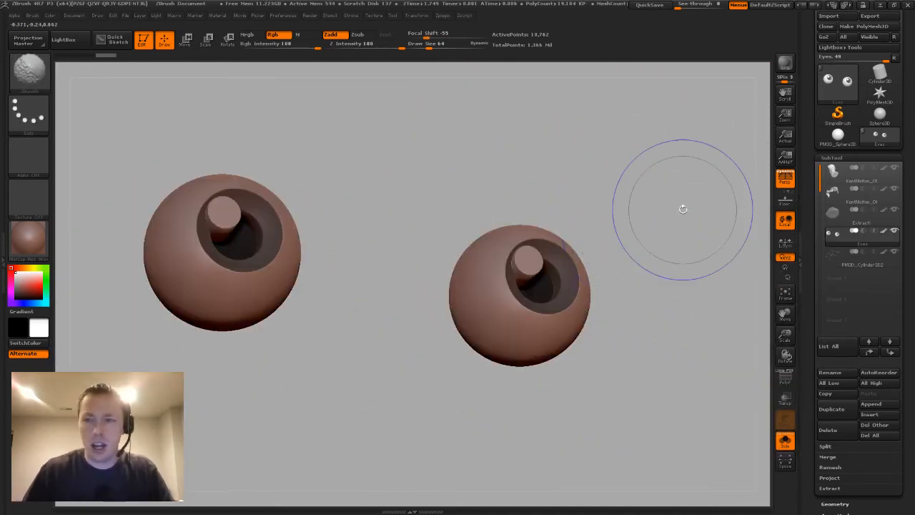
- Switch to the PM3D_Sphere3D tool and frame the whole sphere in the canvas
{"action": "left_click", "coordinate": [837, 135]}
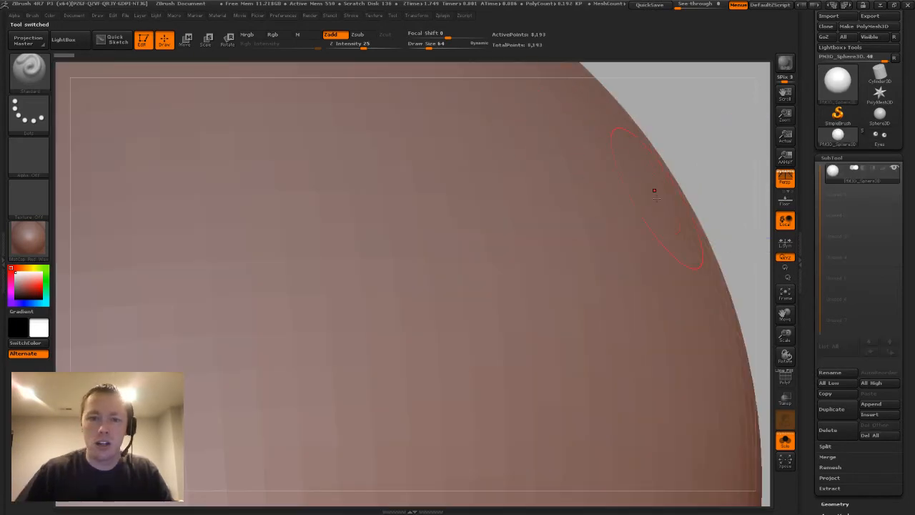
{"action": "key", "text": "f"}
{"action": "right_click_drag", "start_coordinate": [669, 184], "coordinate": [622, 202], "text": "ctrl"}
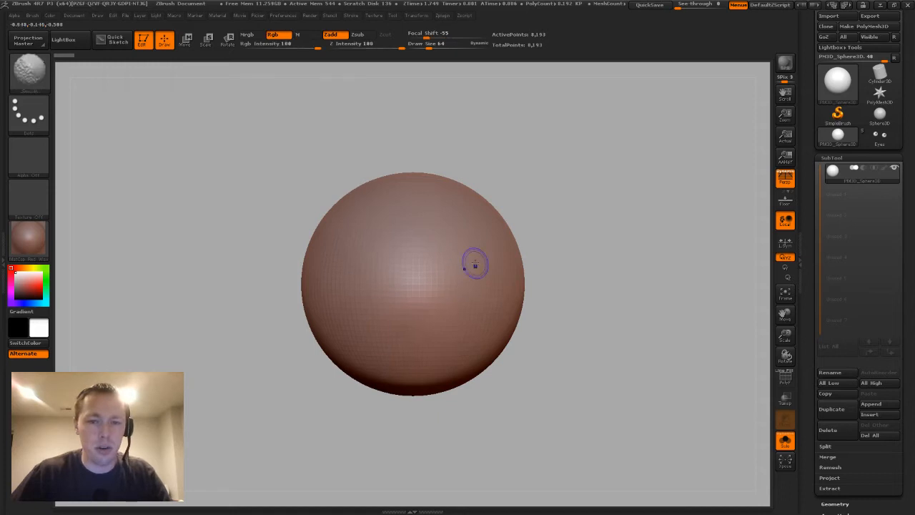
- Rotate the sphere a quarter turn in orthographic view with the polyframe shown, so its poles face sideways
{"action": "key", "text": "r"}
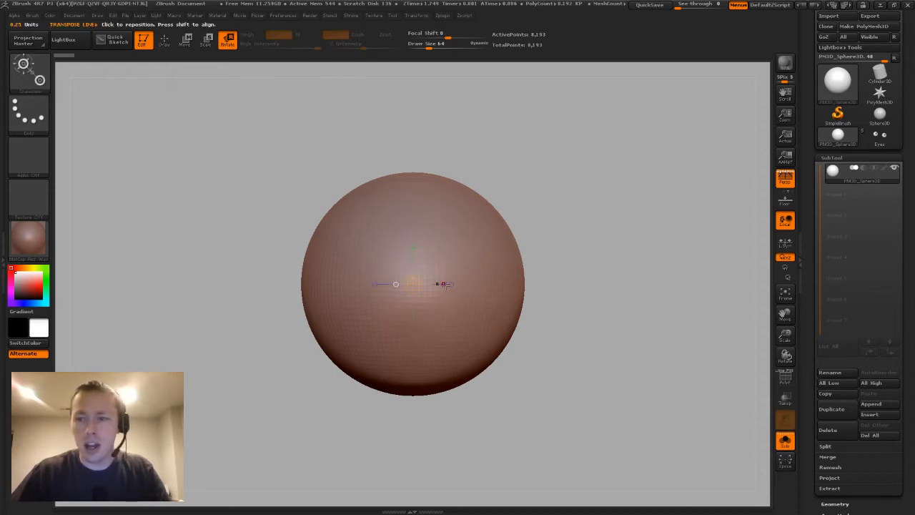
{"action": "left_click", "coordinate": [790, 180]}
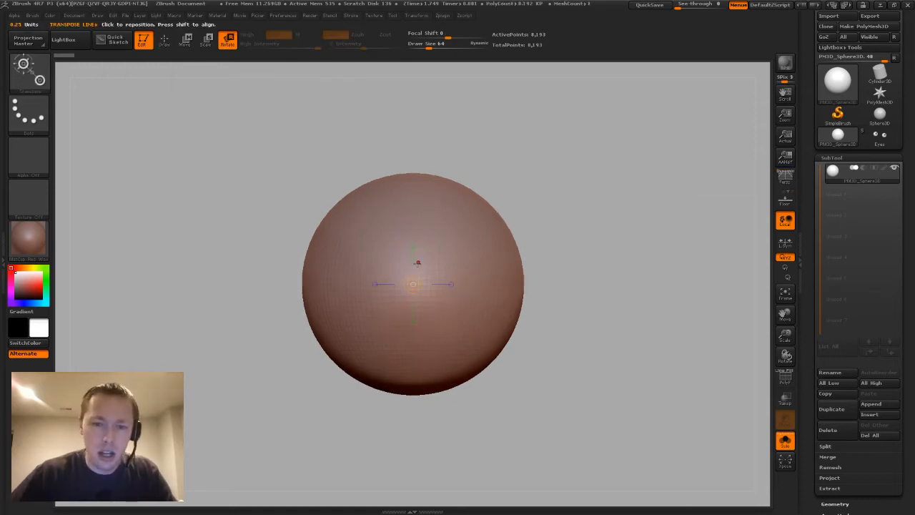
{"action": "left_click_drag", "start_coordinate": [413, 246], "coordinate": [390, 261]}
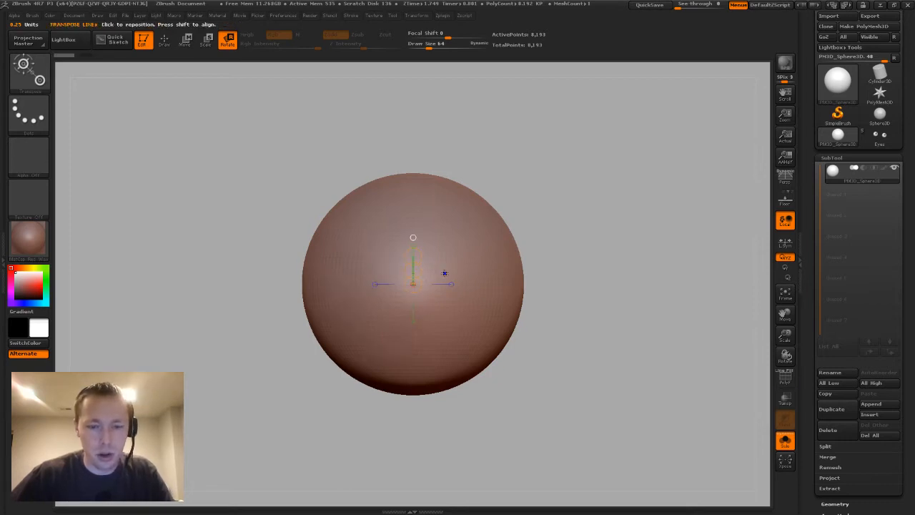
{"action": "key", "text": "shift+f"}
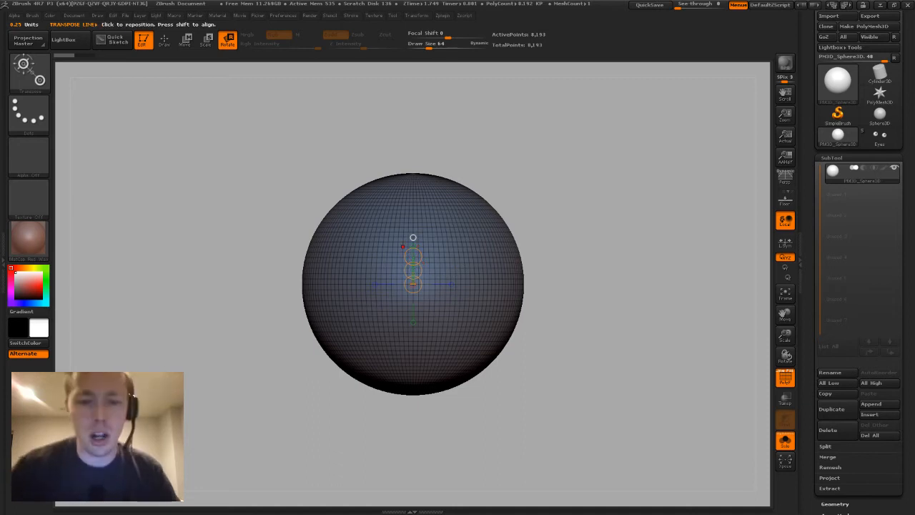
{"action": "left_click_drag", "start_coordinate": [414, 256], "coordinate": [384, 285]}
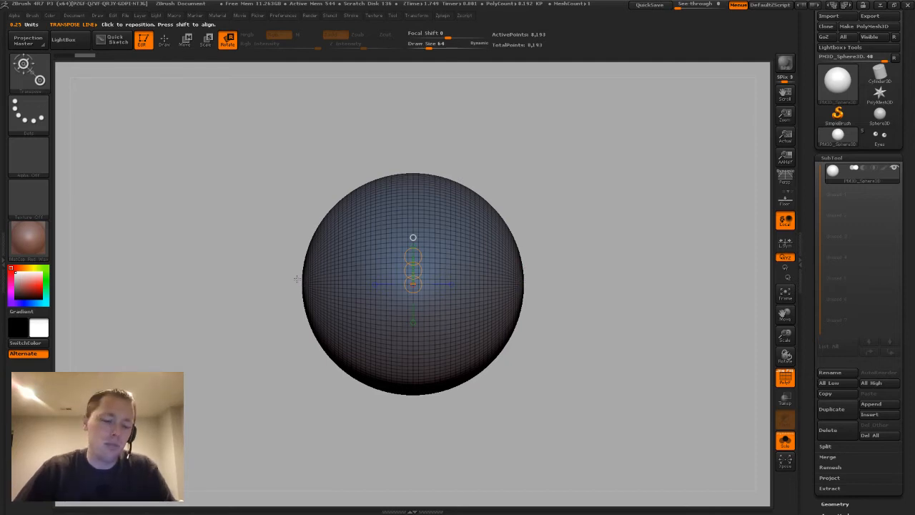
- Mask a cap around one pole of the sphere and turn it into its own polygroup for the iris
{"action": "mouse_move", "coordinate": [236, 306]}
{"action": "right_mouse_down", "text": "alt"}
{"action": "mouse_move", "coordinate": [310, 288]}
{"action": "mouse_move", "coordinate": [349, 310]}
{"action": "mouse_move", "coordinate": [425, 273]}
{"action": "right_mouse_up", "text": "alt"}
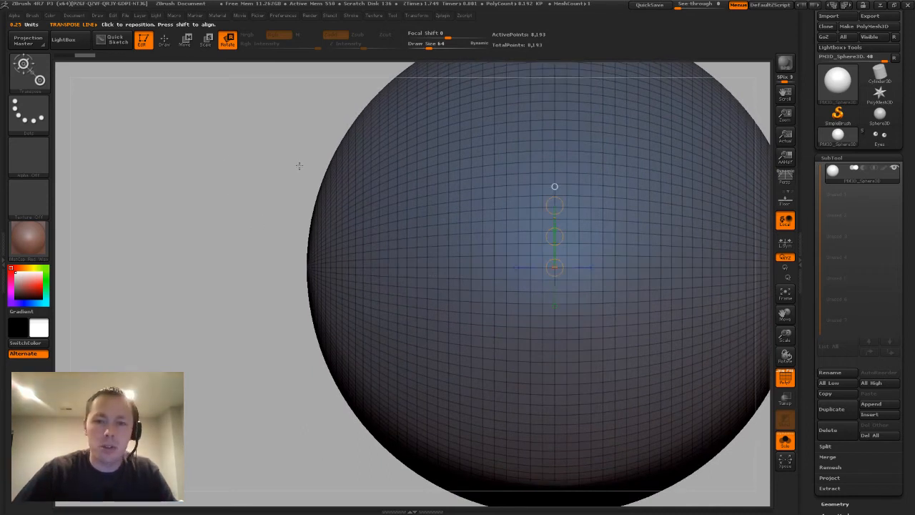
{"action": "mouse_move", "coordinate": [286, 224]}
{"action": "right_mouse_down"}
{"action": "mouse_move", "coordinate": [366, 207]}
{"action": "mouse_move", "coordinate": [228, 200]}
{"action": "mouse_move", "coordinate": [265, 198]}
{"action": "right_mouse_up"}
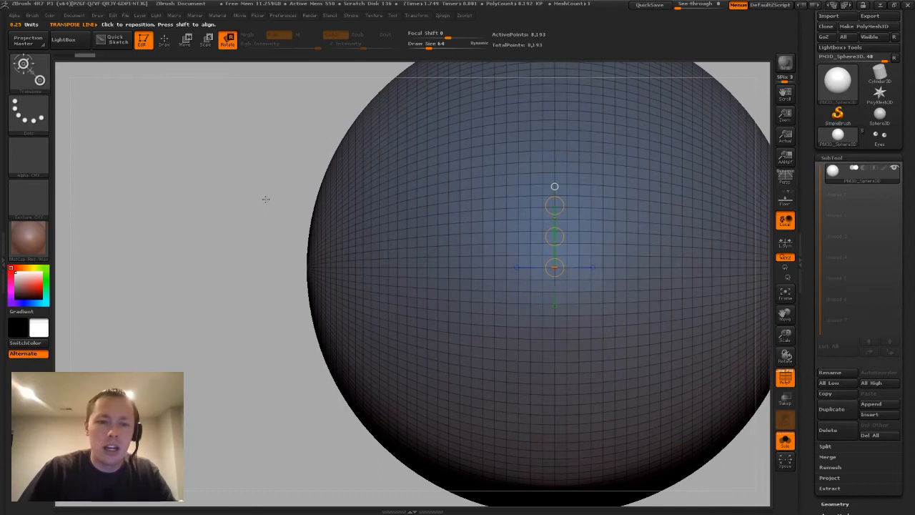
{"action": "left_click_drag", "start_coordinate": [217, 139], "coordinate": [337, 410], "text": "ctrl"}
{"action": "mouse_move", "coordinate": [337, 423]}
{"action": "right_mouse_down"}
{"action": "mouse_move", "coordinate": [311, 412]}
{"action": "mouse_move", "coordinate": [338, 409]}
{"action": "right_mouse_up"}
{"action": "mouse_move", "coordinate": [494, 373]}
{"action": "right_mouse_down", "text": "ctrl"}
{"action": "mouse_move", "coordinate": [598, 237]}
{"action": "mouse_move", "coordinate": [608, 240]}
{"action": "mouse_move", "coordinate": [339, 245]}
{"action": "mouse_move", "coordinate": [486, 358]}
{"action": "right_mouse_up", "text": "ctrl"}
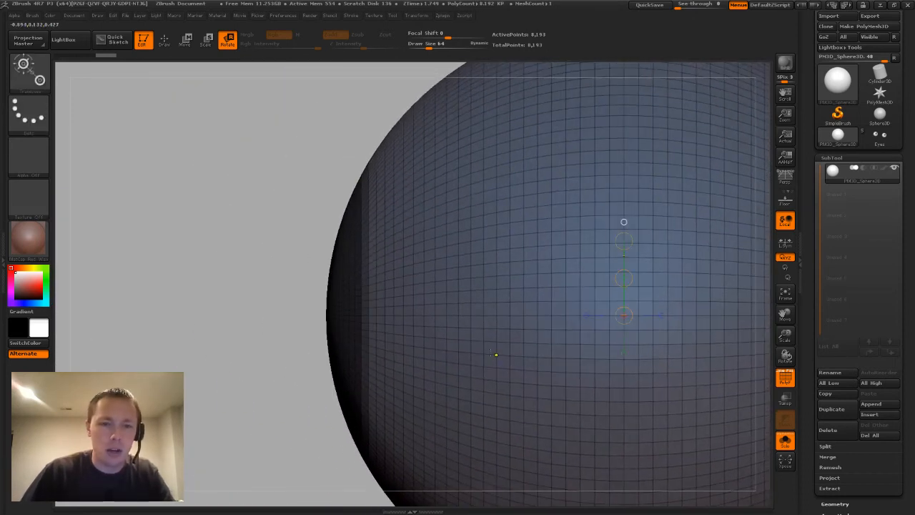
{"action": "key", "text": "ctrl+w"}
{"action": "right_click_drag", "start_coordinate": [300, 292], "coordinate": [411, 304]}
{"action": "right_click_drag", "start_coordinate": [418, 340], "coordinate": [414, 279], "text": "ctrl"}
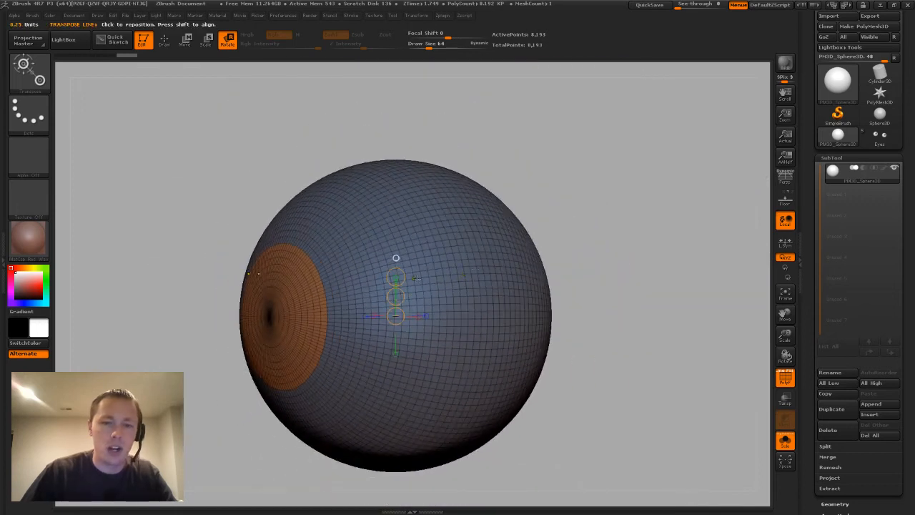
- Try assigning a smaller cap inside the iris area to a separate polygroup
{"action": "right_click_drag", "start_coordinate": [599, 267], "coordinate": [398, 271]}
{"action": "right_click_drag", "start_coordinate": [262, 255], "coordinate": [263, 257], "text": "ctrl"}
{"action": "left_click_drag", "start_coordinate": [180, 167], "coordinate": [297, 482], "text": "ctrl"}
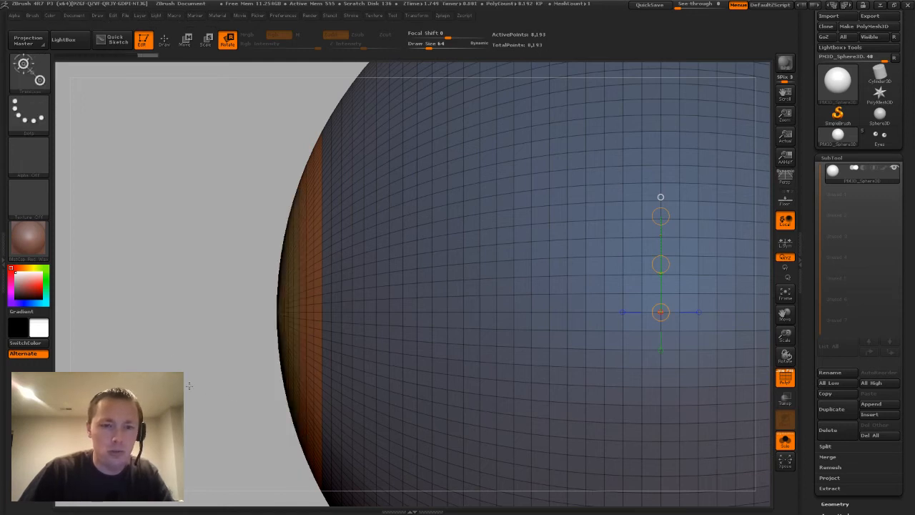
{"action": "mouse_move", "coordinate": [292, 463]}
{"action": "right_mouse_down"}
{"action": "mouse_move", "coordinate": [321, 401]}
{"action": "mouse_move", "coordinate": [279, 290]}
{"action": "right_mouse_up"}
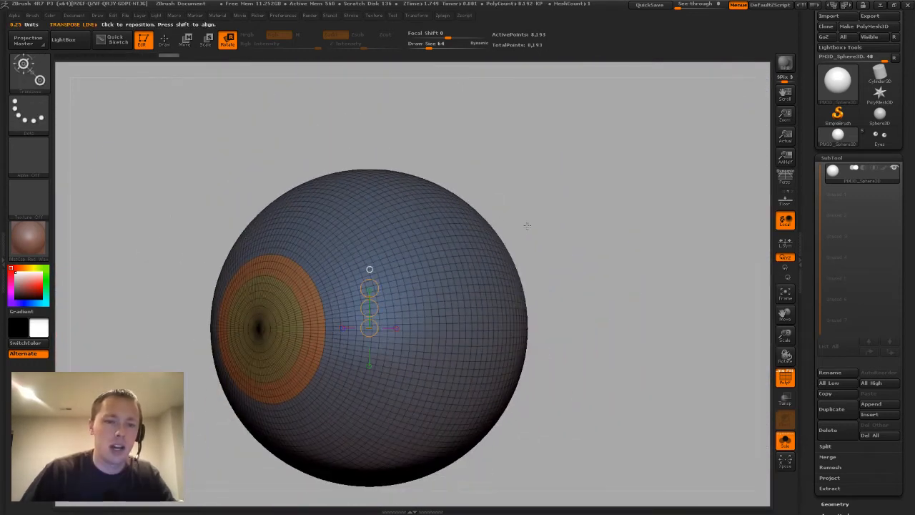
{"action": "mouse_move", "coordinate": [527, 224]}
{"action": "right_mouse_down"}
{"action": "mouse_move", "coordinate": [527, 210]}
{"action": "mouse_move", "coordinate": [556, 208]}
{"action": "mouse_move", "coordinate": [245, 288]}
{"action": "mouse_move", "coordinate": [271, 125]}
{"action": "right_mouse_up"}
{"action": "left_click_drag", "start_coordinate": [293, 145], "coordinate": [389, 482], "text": "ctrl"}
{"action": "left_click_drag", "start_coordinate": [190, 176], "coordinate": [226, 181]}
{"action": "right_click_drag", "start_coordinate": [225, 182], "coordinate": [239, 210]}
{"action": "left_click_drag", "start_coordinate": [591, 313], "coordinate": [576, 308]}
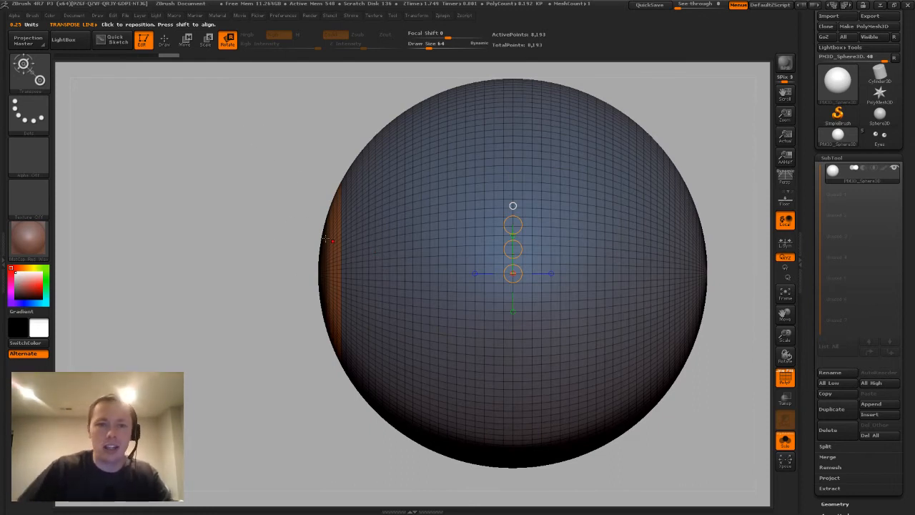
- Mask the inner part of the iris cap around the pole and make it a separate pupil polygroup
{"action": "left_click_drag", "start_coordinate": [167, 154], "coordinate": [231, 233], "text": "ctrl"}
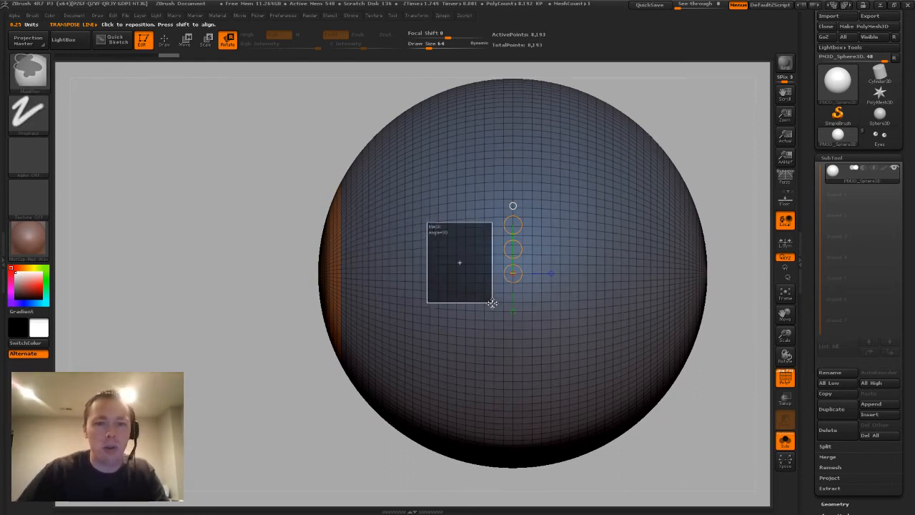
{"action": "left_click_drag", "start_coordinate": [206, 135], "coordinate": [271, 215], "text": "ctrl"}
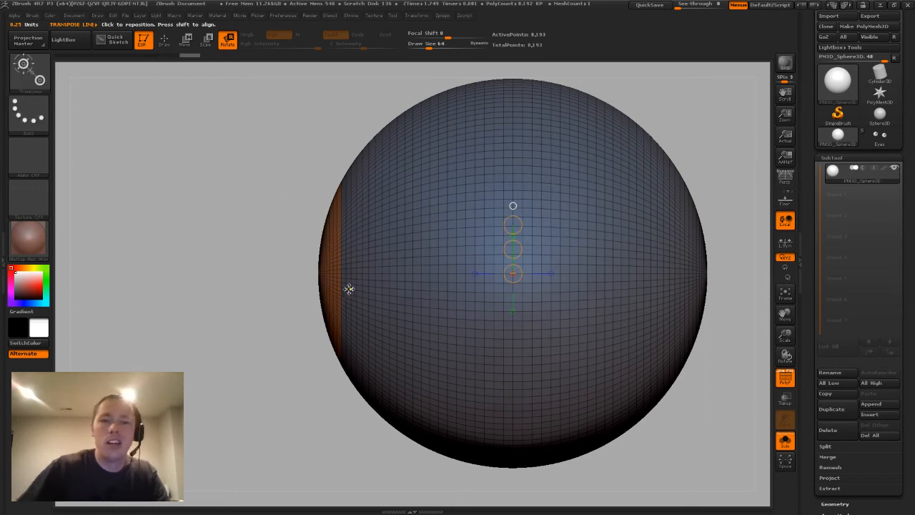
{"action": "left_click_drag", "start_coordinate": [202, 263], "coordinate": [576, 268]}
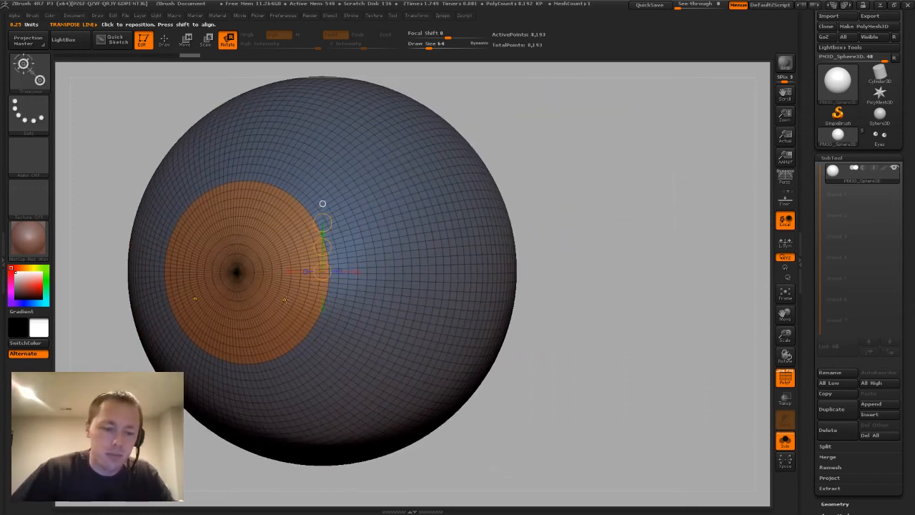
{"action": "key", "text": "ctrl+w"}
{"action": "left_click_drag", "start_coordinate": [629, 288], "coordinate": [486, 300]}
{"action": "left_click_drag", "start_coordinate": [219, 308], "coordinate": [543, 293]}
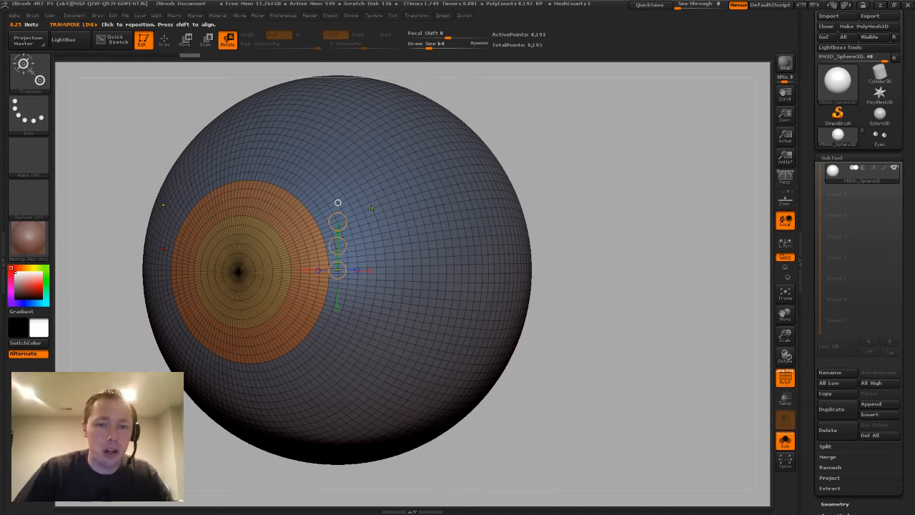
- Mask the cap to just inside the iris polygroup's outer edge and invert the mask to protect the rest of the sphere
{"action": "left_click_drag", "start_coordinate": [370, 206], "coordinate": [394, 170]}
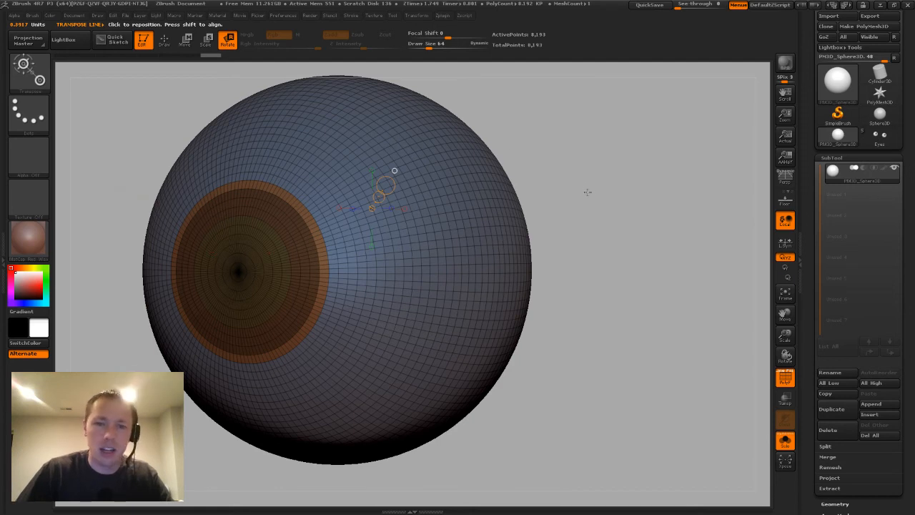
{"action": "left_click_drag", "start_coordinate": [587, 191], "coordinate": [538, 207]}
{"action": "key", "text": "ctrl"}
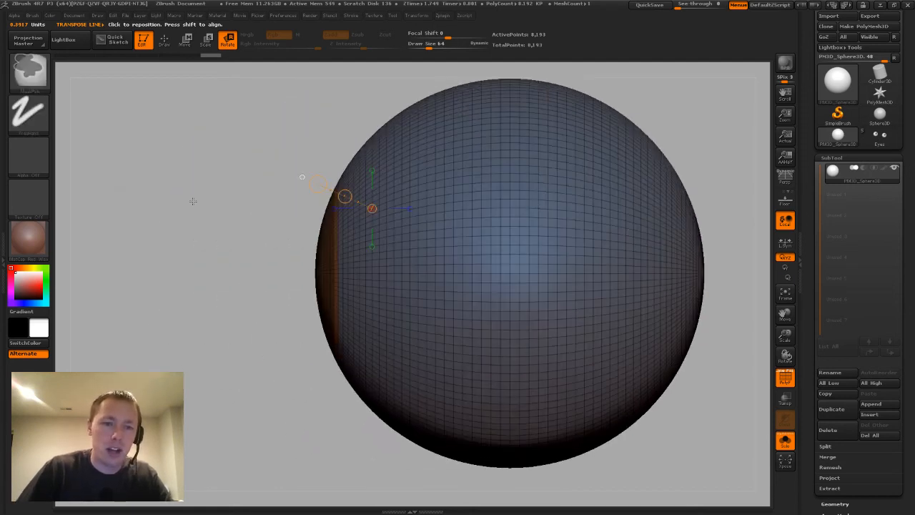
{"action": "left_click", "coordinate": [193, 201], "text": "ctrl"}
- Flatten the unmasked iris cap into a flat disc with the Move transpose line, undoing the first attempt and repeating it
{"action": "right_click_drag", "start_coordinate": [268, 235], "coordinate": [286, 332], "text": "ctrl"}
{"action": "left_click_drag", "start_coordinate": [271, 356], "coordinate": [409, 232]}
{"action": "key", "text": "w"}
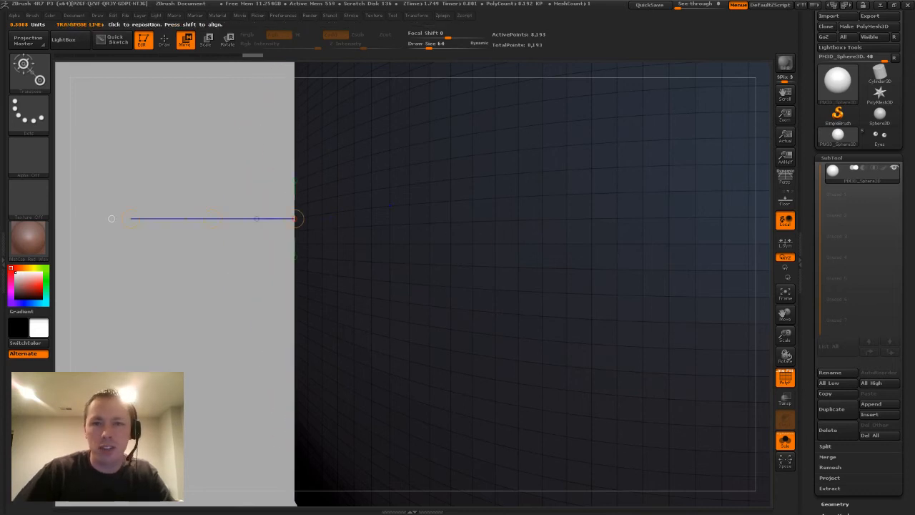
{"action": "left_click_drag", "start_coordinate": [167, 170], "coordinate": [249, 167]}
{"action": "key", "text": "ctrl+z"}
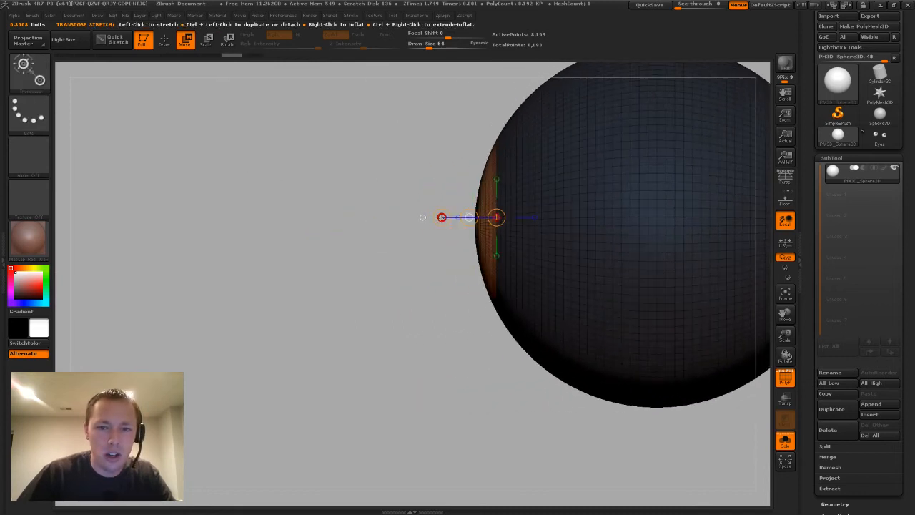
{"action": "left_click_drag", "start_coordinate": [441, 218], "coordinate": [498, 214]}
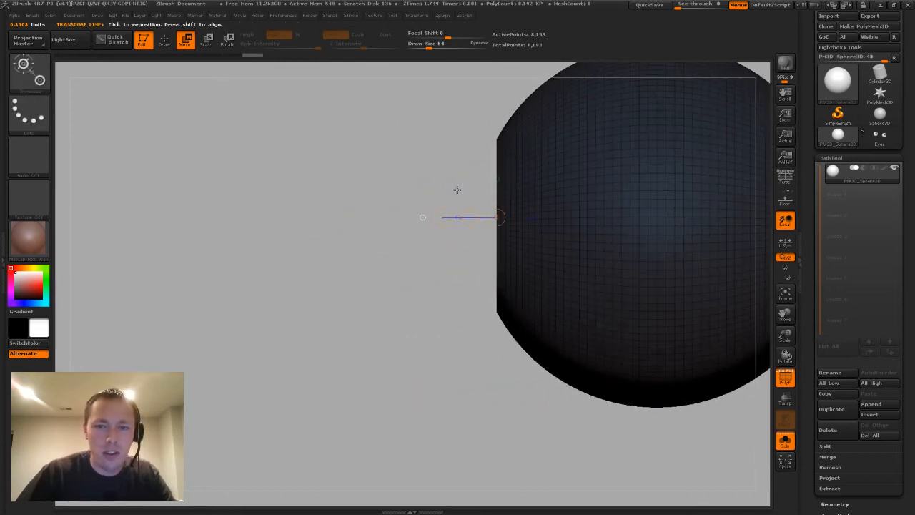
{"action": "left_click_drag", "start_coordinate": [390, 175], "coordinate": [410, 232]}
{"action": "left_click_drag", "start_coordinate": [381, 192], "coordinate": [372, 342], "text": "alt"}
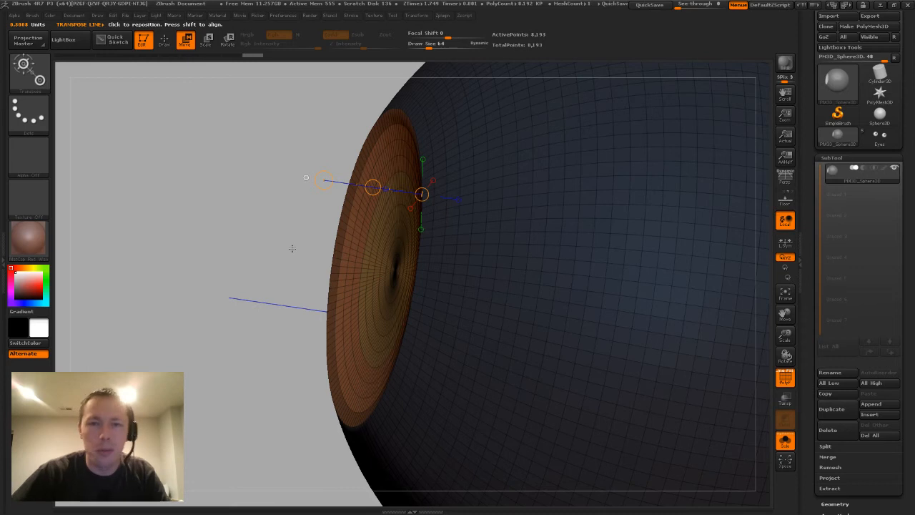
- Mask everything except the pupil polygroup and lay a Move transpose line straight out from the flat iris disc
{"action": "left_click_drag", "start_coordinate": [242, 237], "coordinate": [265, 267]}
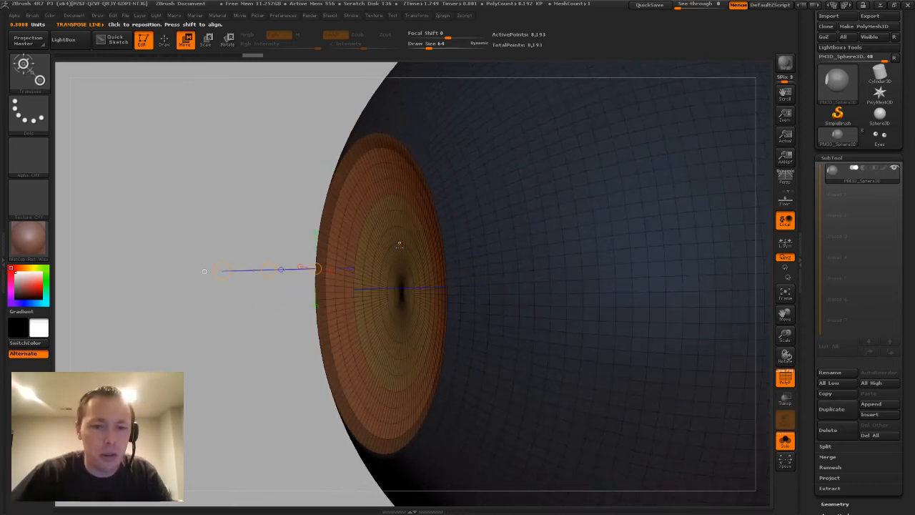
{"action": "left_click", "coordinate": [399, 245], "text": "ctrl"}
{"action": "left_click_drag", "start_coordinate": [310, 208], "coordinate": [274, 197]}
{"action": "left_click_drag", "start_coordinate": [397, 292], "coordinate": [284, 292], "text": "shift"}
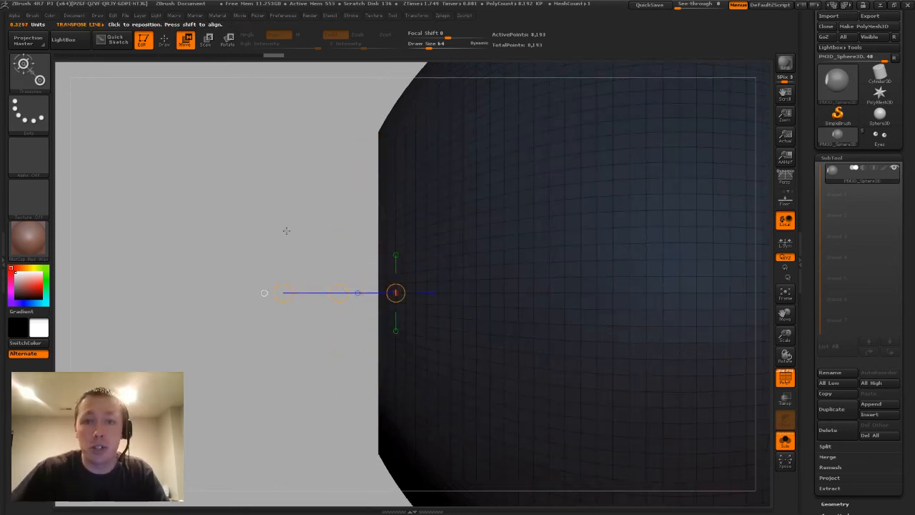
{"action": "left_click_drag", "start_coordinate": [286, 230], "coordinate": [304, 244]}
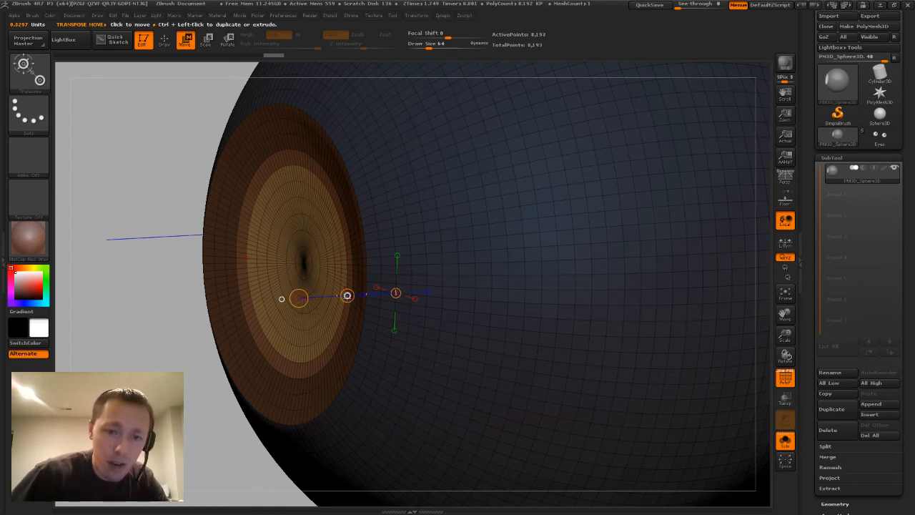
- Extrude the unmasked pupil inward with the Move transpose line to form a straight-walled recess, undoing the first plain push
{"action": "left_click_drag", "start_coordinate": [348, 295], "coordinate": [364, 301]}
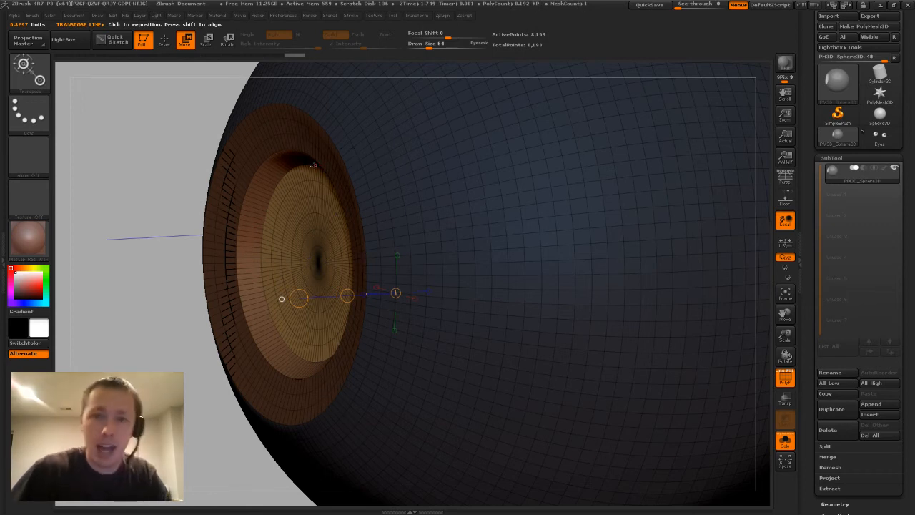
{"action": "key", "text": "ctrl+z"}
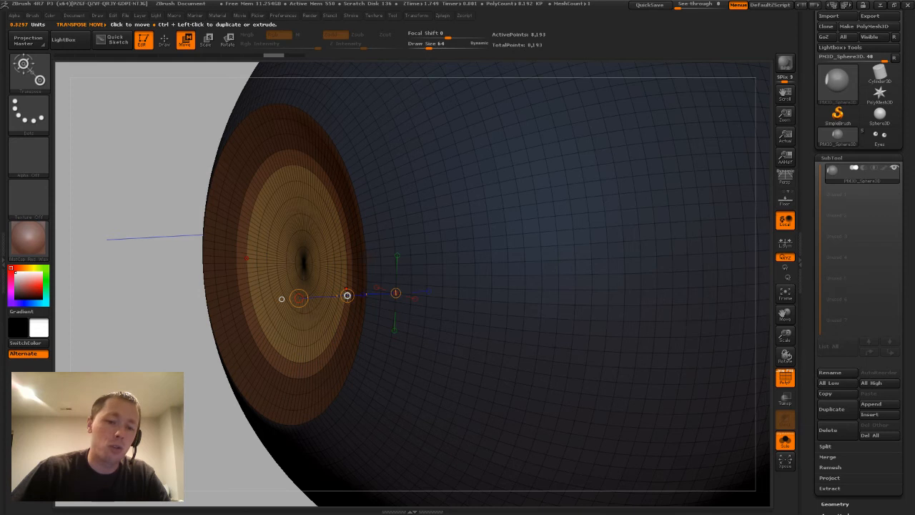
{"action": "left_click_drag", "start_coordinate": [347, 294], "coordinate": [410, 291]}
{"action": "right_click_drag", "start_coordinate": [408, 285], "coordinate": [408, 308], "text": "ctrl"}
{"action": "left_click_drag", "start_coordinate": [249, 355], "coordinate": [288, 344]}
{"action": "right_click_drag", "start_coordinate": [288, 343], "coordinate": [304, 341], "text": "shift"}
- Clear the mask from the eyeball and turn off the polygroup wireframe display
{"action": "left_click_drag", "start_coordinate": [545, 195], "coordinate": [567, 263], "text": "ctrl"}
{"action": "key", "text": "shift+f"}
{"action": "right_click_drag", "start_coordinate": [553, 231], "coordinate": [666, 215], "text": "ctrl"}
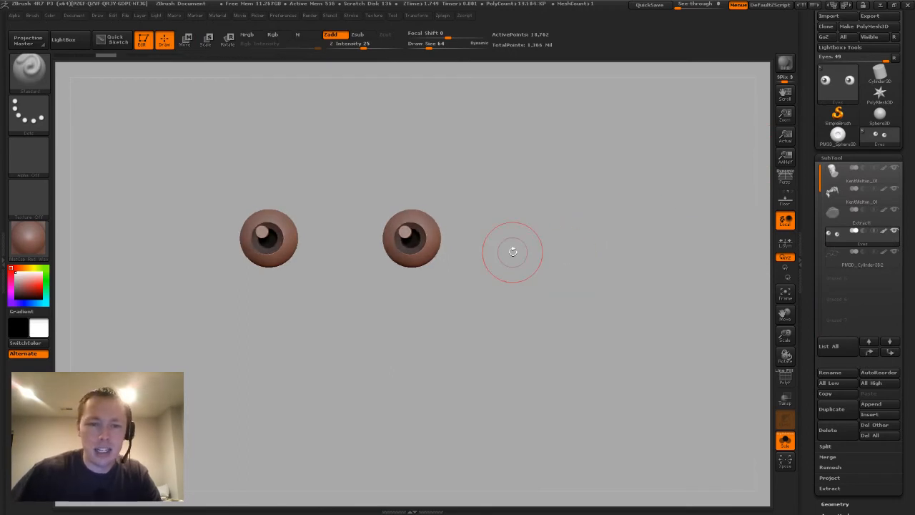
- Examine the recessed pupil and cylindrical highlight on the Eyes model, and return to the PM3D_Sphere3D model
{"action": "right_click_drag", "start_coordinate": [512, 251], "coordinate": [509, 298], "text": "ctrl"}
{"action": "left_click_drag", "start_coordinate": [619, 201], "coordinate": [398, 259]}
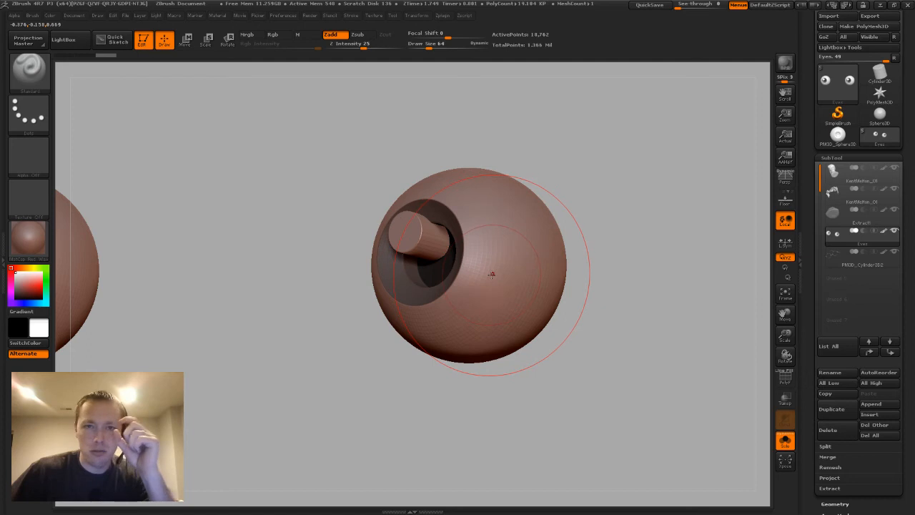
{"action": "left_click", "coordinate": [838, 137]}
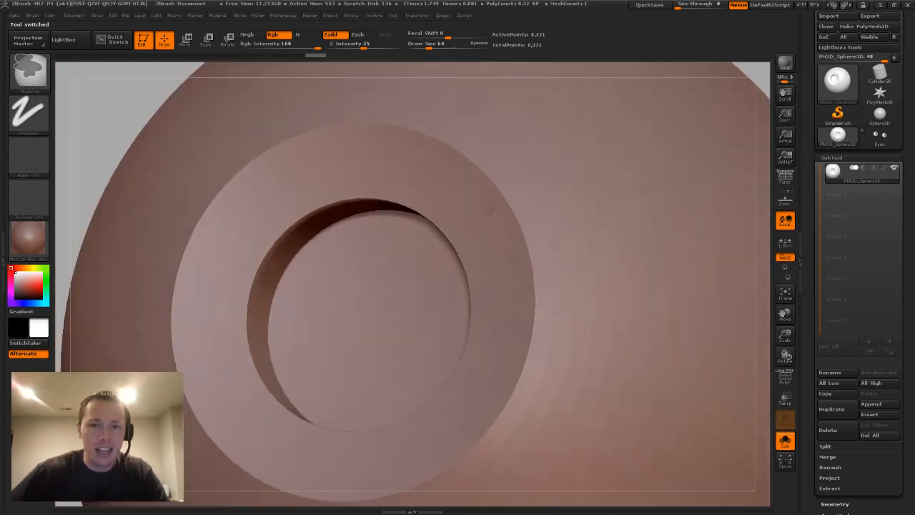
- Face the eyeball front-on and add a small cylinder at the center of the pupil with the InsertCylinder brush
{"action": "right_click_drag", "start_coordinate": [491, 210], "coordinate": [402, 176], "text": "ctrl"}
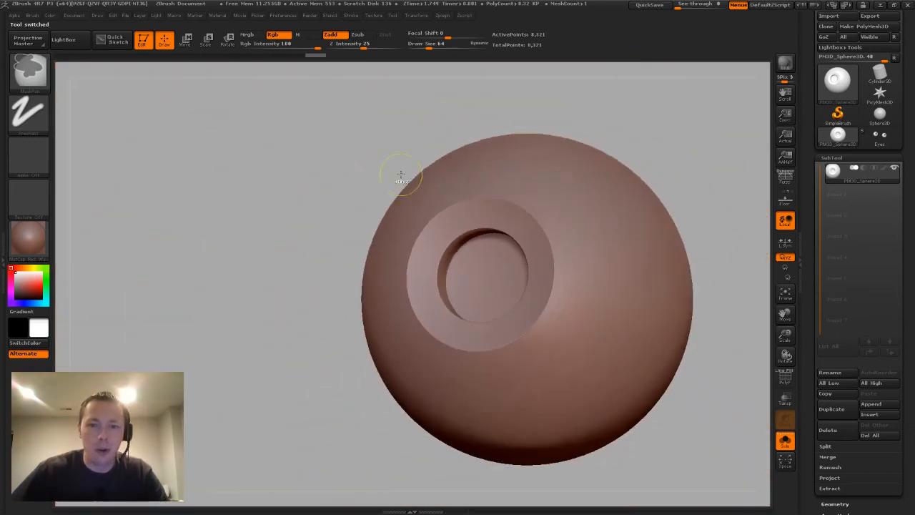
{"action": "left_click_drag", "start_coordinate": [652, 123], "coordinate": [674, 141], "text": "shift"}
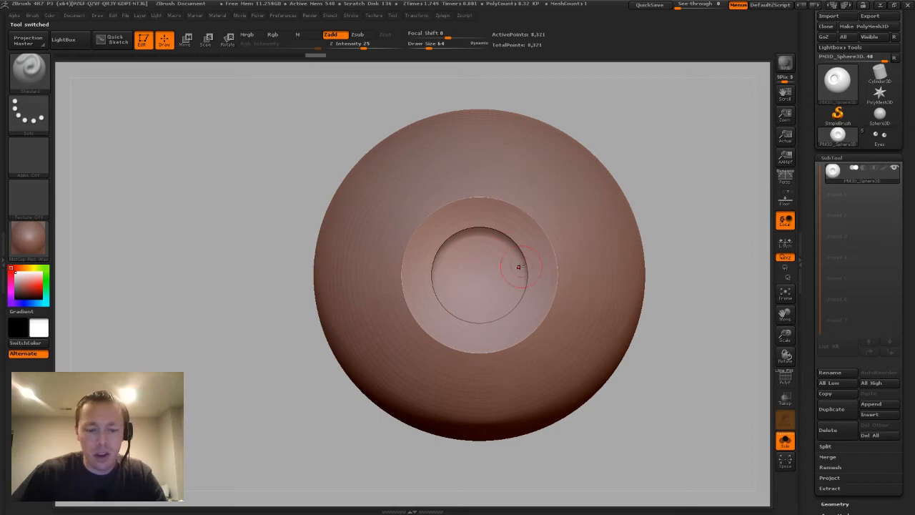
{"action": "key", "text": "b"}
{"action": "key", "text": "i"}
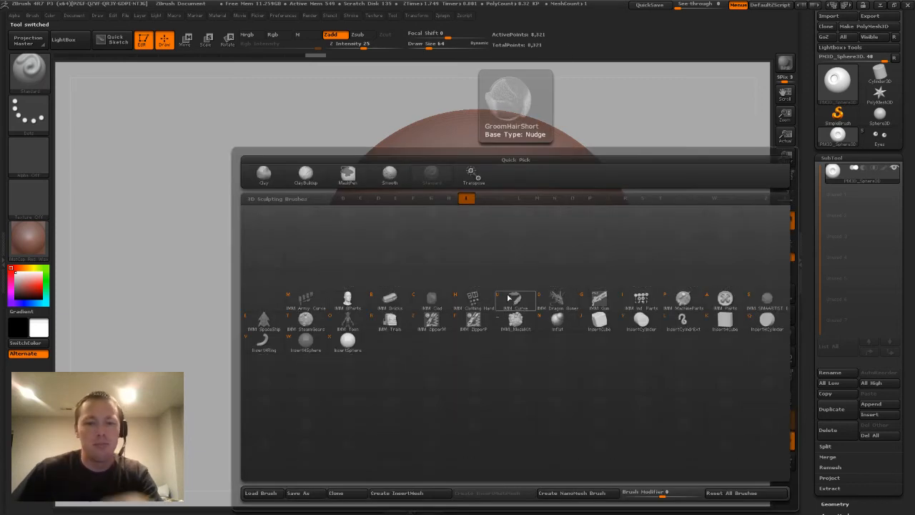
{"action": "left_click", "coordinate": [643, 325]}
{"action": "key", "text": "ctrl+n"}
{"action": "left_click_drag", "start_coordinate": [479, 273], "coordinate": [598, 255]}
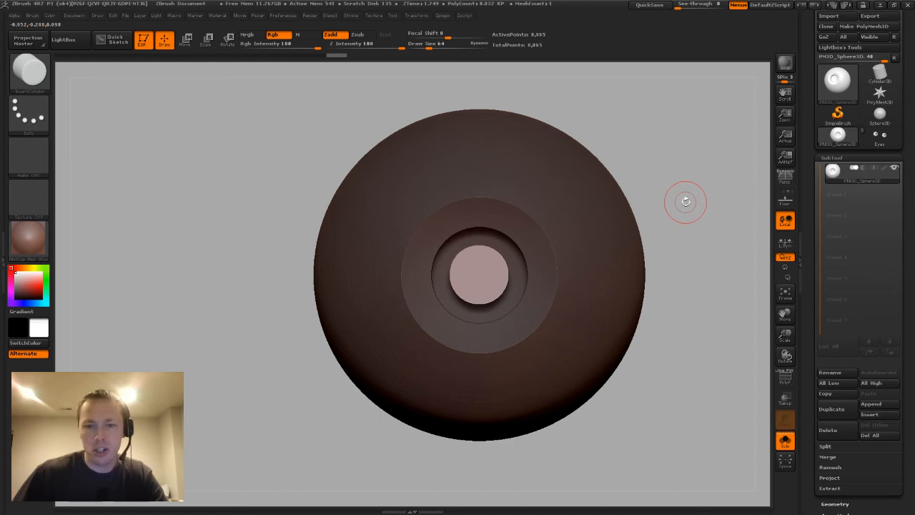
- Move the inserted cylinder to the pupil's upper-right edge, bring it forward out of the eyeball as a highlight, and clear the mask
{"action": "key", "text": "w"}
{"action": "left_click_drag", "start_coordinate": [525, 278], "coordinate": [553, 274]}
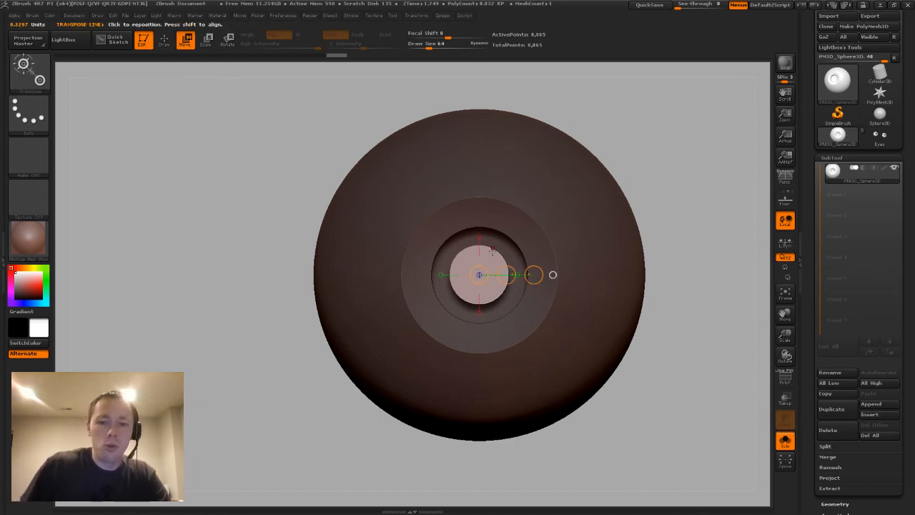
{"action": "left_click_drag", "start_coordinate": [508, 275], "coordinate": [527, 244]}
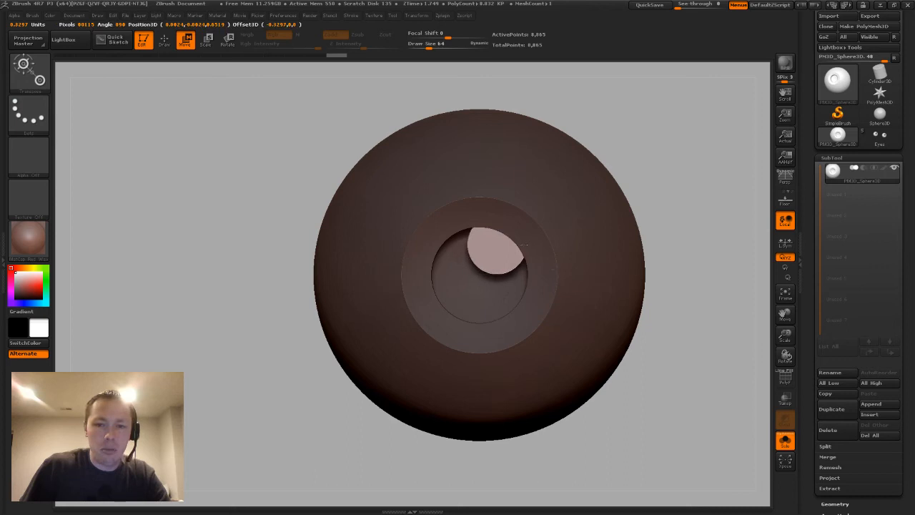
{"action": "left_click_drag", "start_coordinate": [668, 184], "coordinate": [642, 185], "text": "shift"}
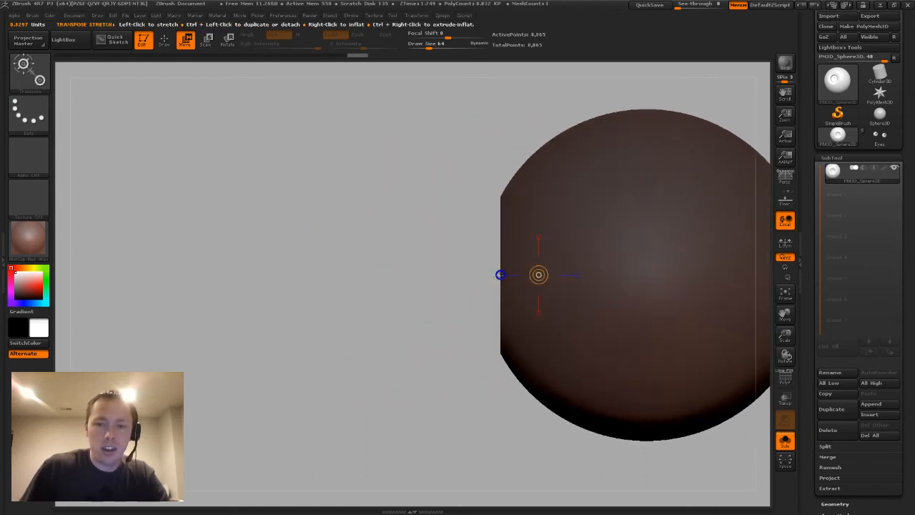
{"action": "left_click_drag", "start_coordinate": [511, 275], "coordinate": [496, 275]}
{"action": "left_click_drag", "start_coordinate": [416, 190], "coordinate": [451, 196], "text": "shift"}
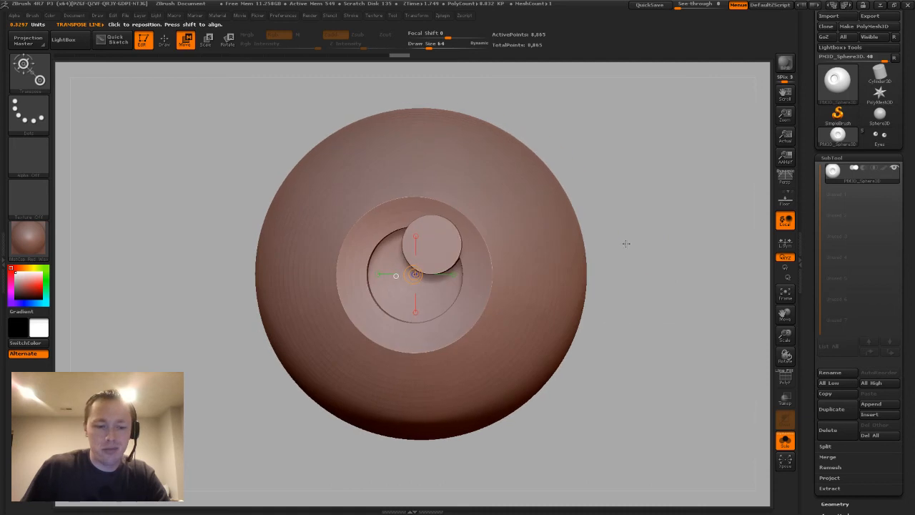
{"action": "key", "text": "q"}
{"action": "mouse_move", "coordinate": [626, 244]}
{"action": "right_mouse_down"}
{"action": "mouse_move", "coordinate": [641, 238]}
{"action": "mouse_move", "coordinate": [607, 231]}
{"action": "mouse_move", "coordinate": [616, 204]}
{"action": "mouse_move", "coordinate": [608, 242]}
{"action": "right_mouse_up"}
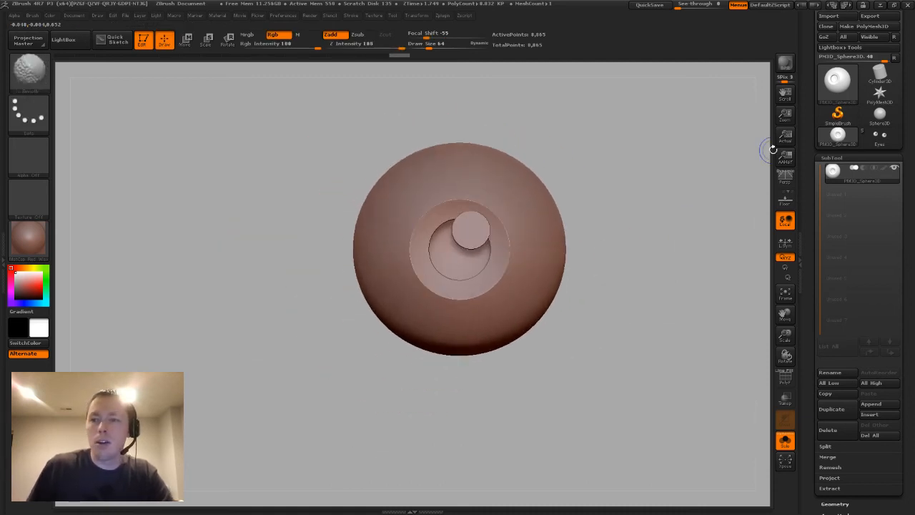
- Switch to the Eyes model and examine its highlight placement using a draw size of 20
{"action": "left_click", "coordinate": [880, 134]}
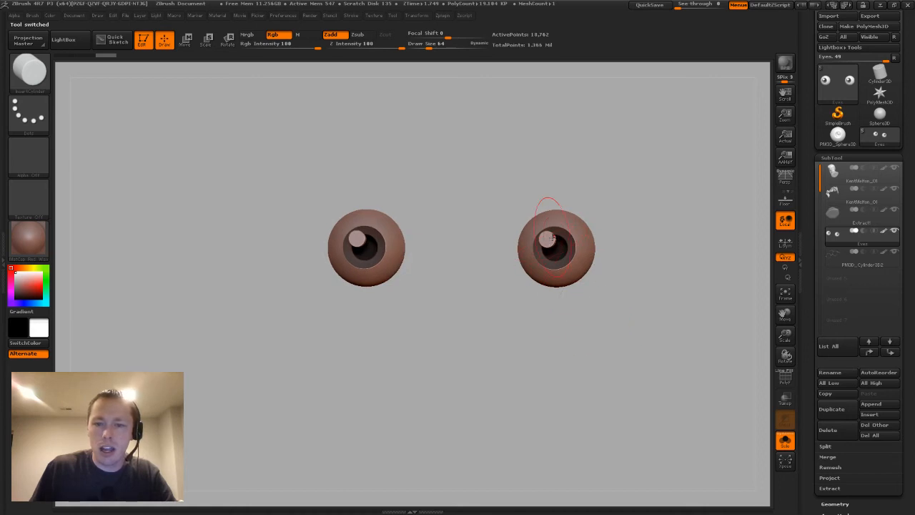
{"action": "key", "text": "s"}
{"action": "left_click_drag", "start_coordinate": [550, 240], "coordinate": [544, 240]}
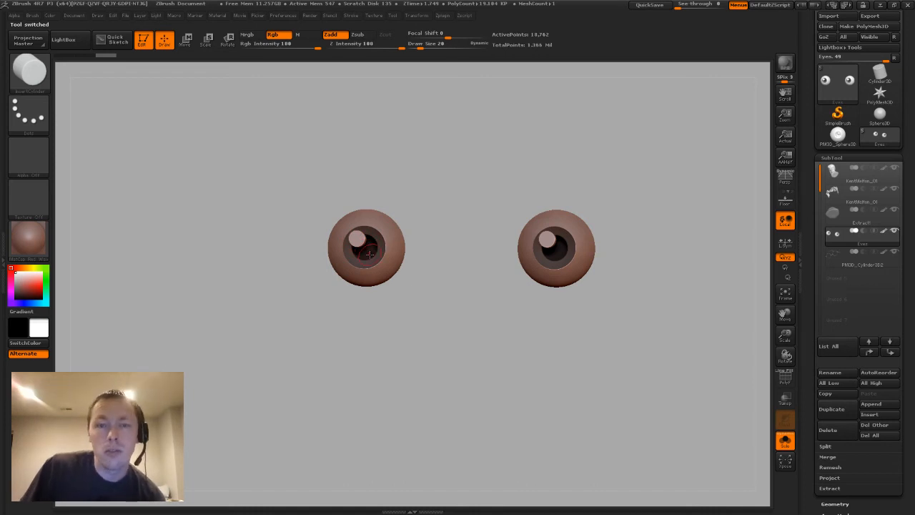
- Return to the PM3D_Sphere3D eyeball and move it sideways to one eye's position with the Move transpose line
{"action": "left_click", "coordinate": [837, 134]}
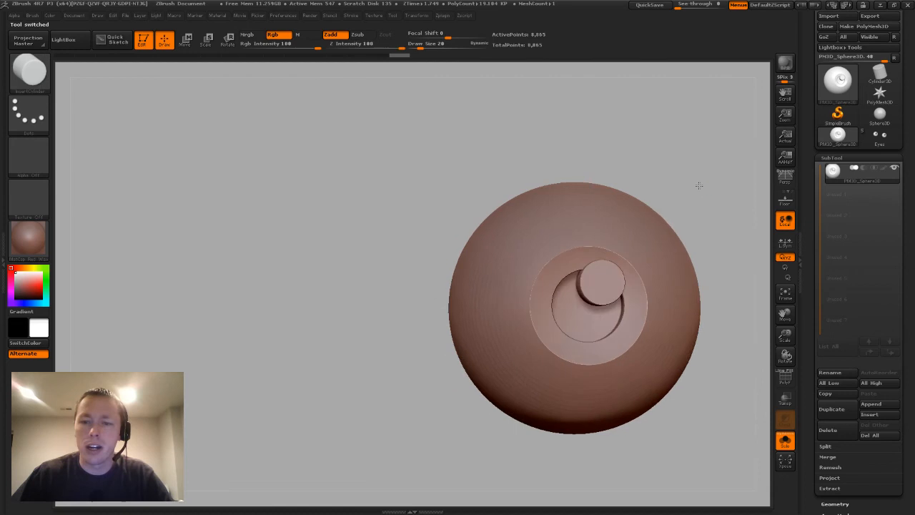
{"action": "left_click_drag", "start_coordinate": [714, 211], "coordinate": [520, 176], "text": "alt"}
{"action": "key", "text": "w"}
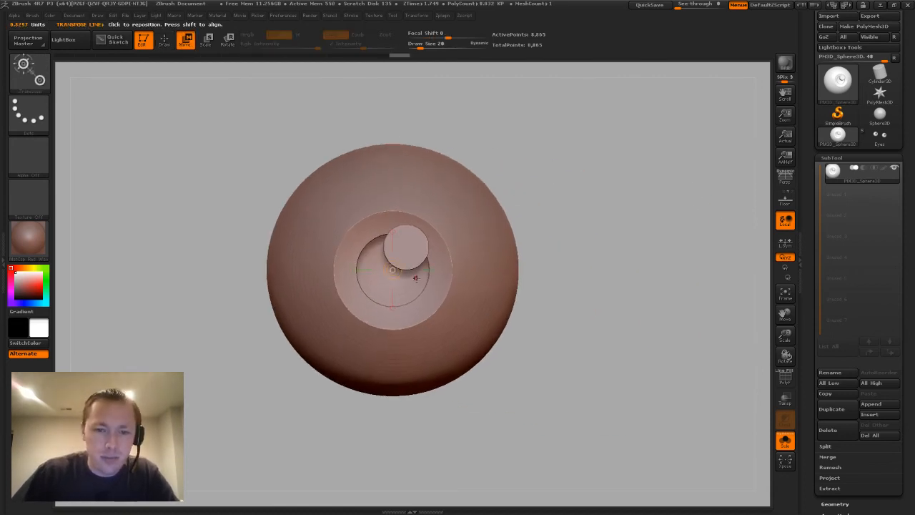
{"action": "left_click_drag", "start_coordinate": [419, 270], "coordinate": [611, 275]}
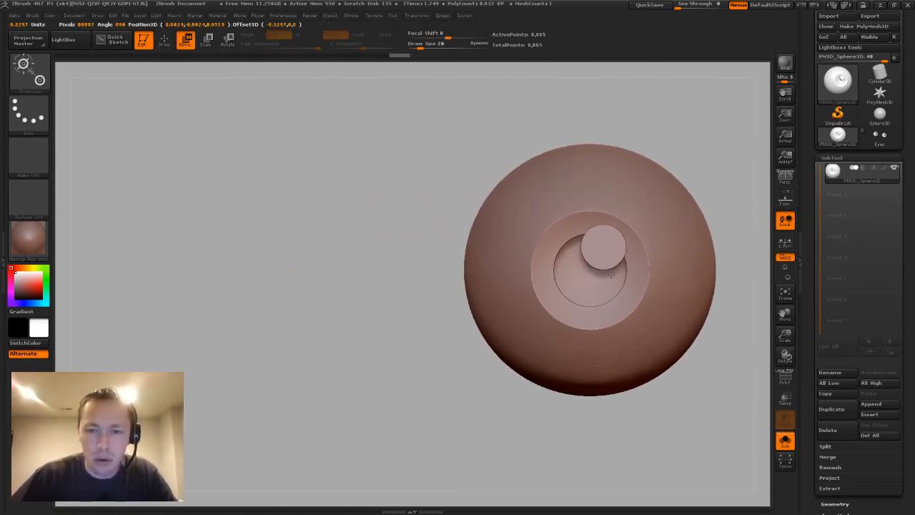
- Turn on local symmetry and scale the eyeball down to about half its size around its center
{"action": "key", "text": "e"}
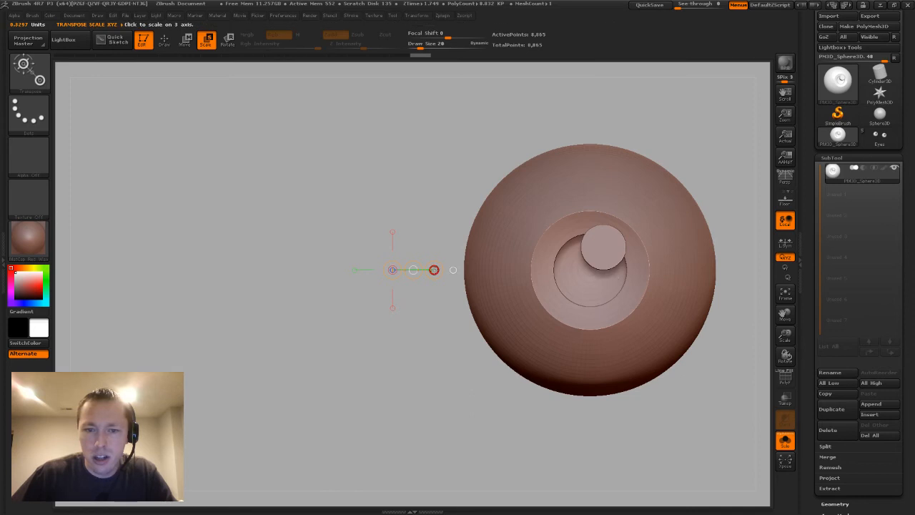
{"action": "left_click", "coordinate": [589, 270]}
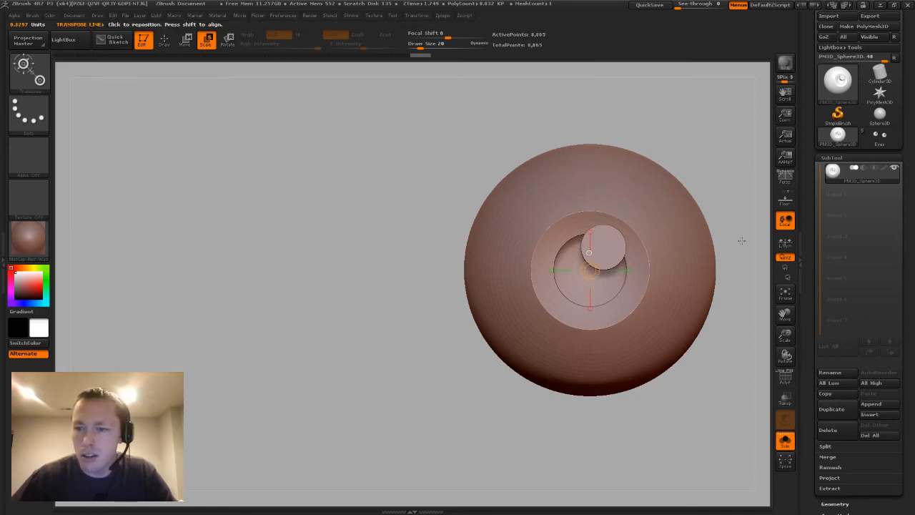
{"action": "left_click", "coordinate": [785, 244]}
{"action": "mouse_move", "coordinate": [622, 271]}
{"action": "left_mouse_down"}
{"action": "mouse_move", "coordinate": [631, 268]}
{"action": "mouse_move", "coordinate": [607, 270]}
{"action": "left_mouse_up"}
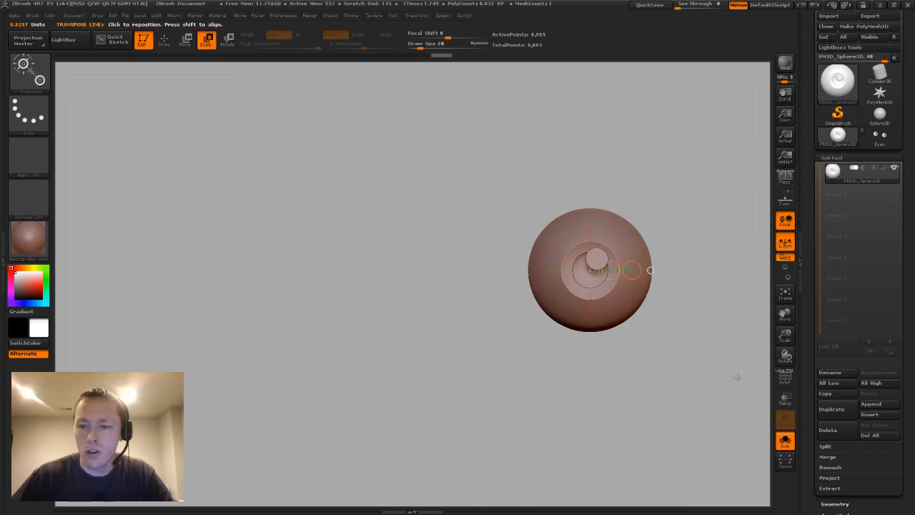
- Duplicate the eyeball subtool and turn off Solo mode
{"action": "key", "text": "ctrl+shift+d"}
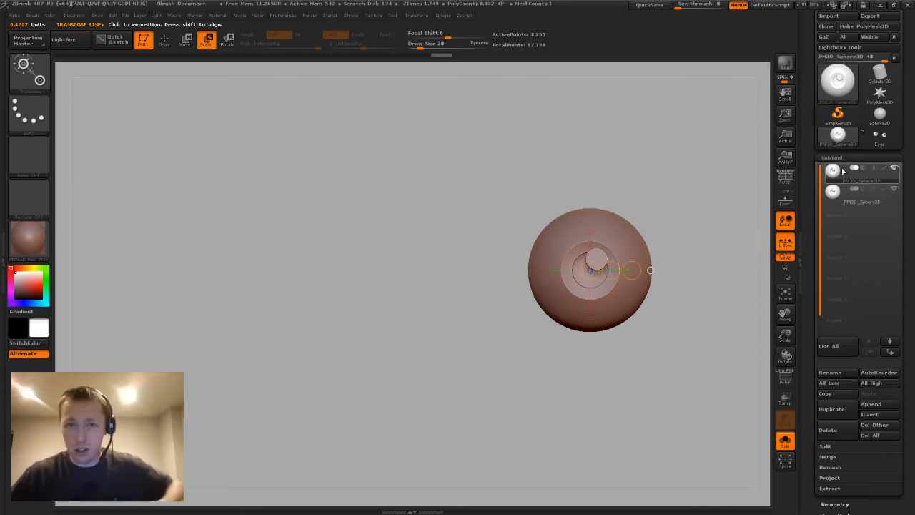
{"action": "mouse_move", "coordinate": [855, 181]}
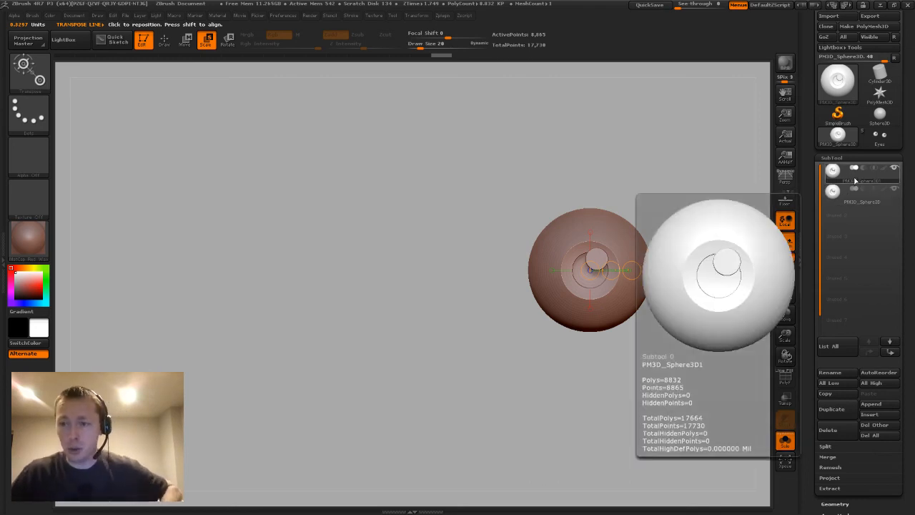
{"action": "left_click", "coordinate": [785, 441]}
{"action": "left_click_drag", "start_coordinate": [665, 387], "coordinate": [611, 383], "text": "alt"}
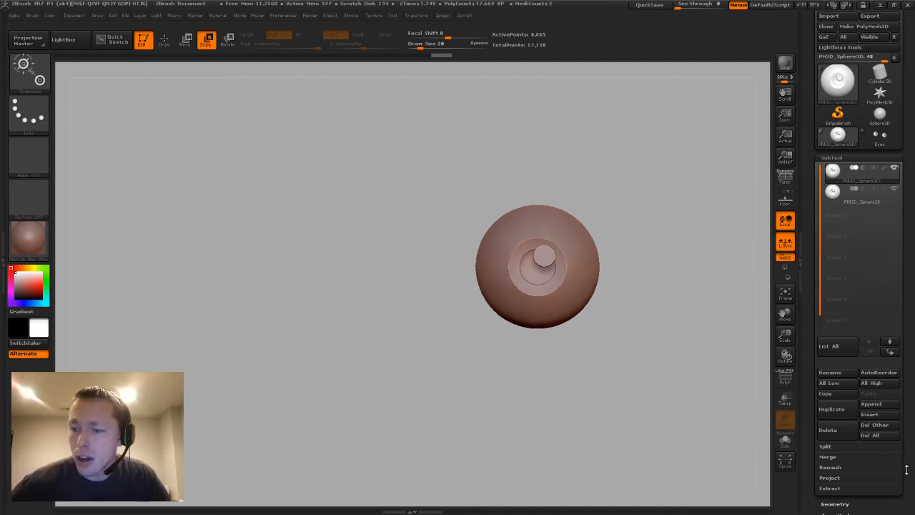
- Try mirroring the duplicated eyeball to the opposite side with the Mirror deformation, and undo it
{"action": "scroll", "coordinate": [905, 450], "scroll_direction": "down", "scroll_amount": 4}
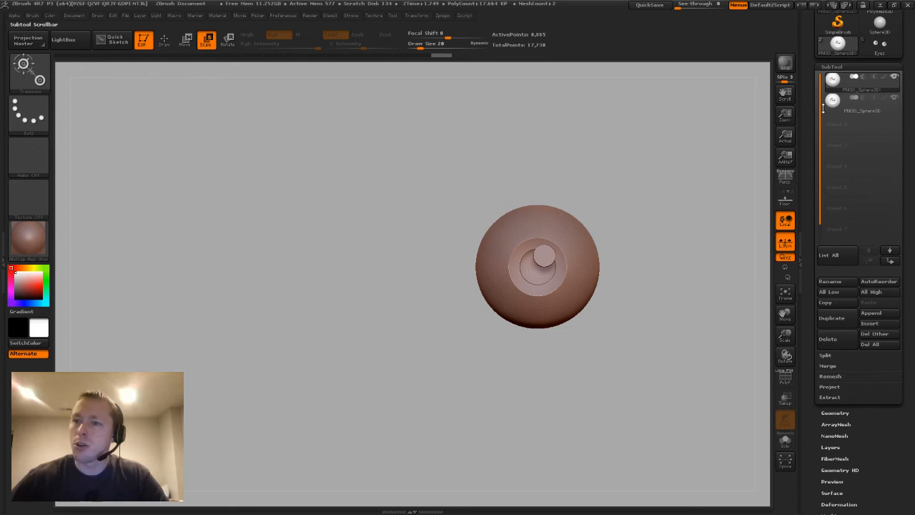
{"action": "mouse_move", "coordinate": [835, 85]}
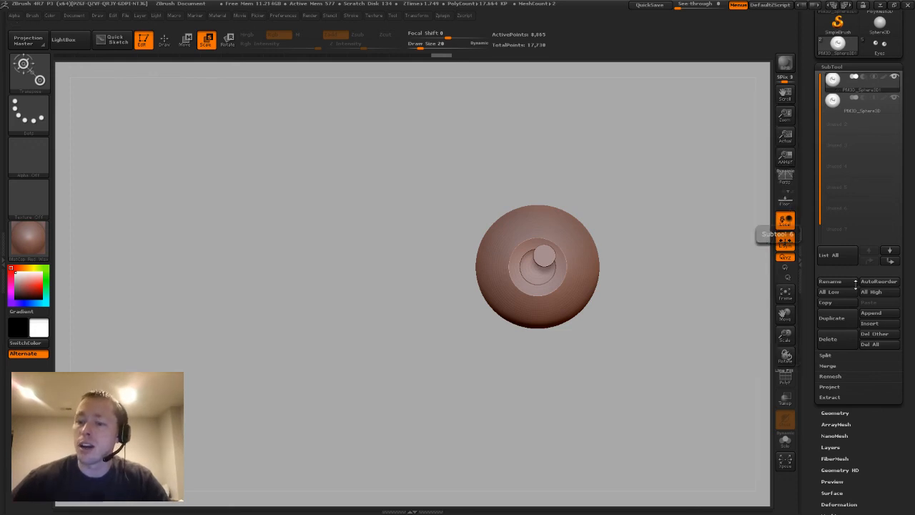
{"action": "left_click", "coordinate": [847, 502]}
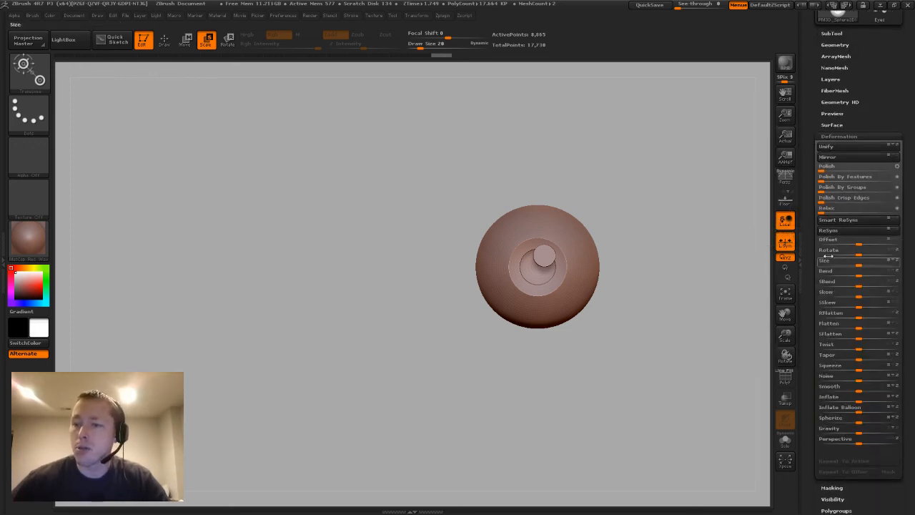
{"action": "left_click", "coordinate": [838, 159]}
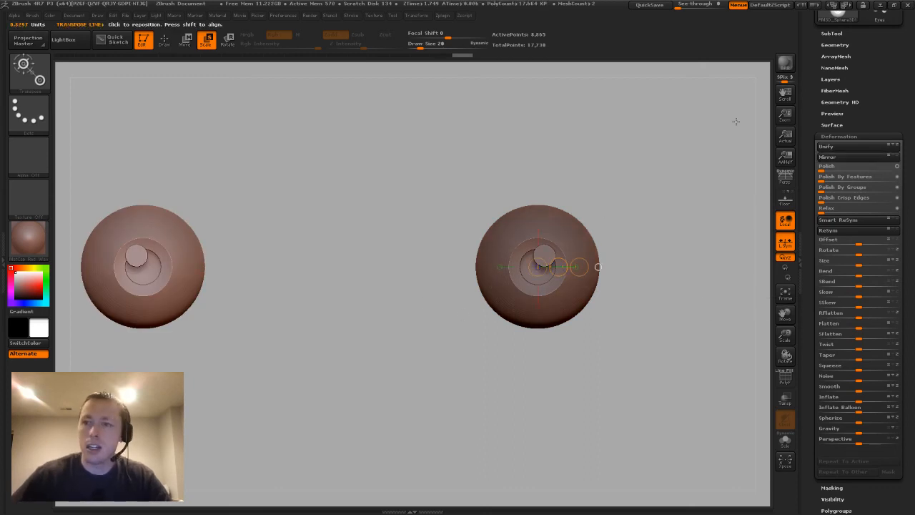
{"action": "key", "text": "ctrl+z"}
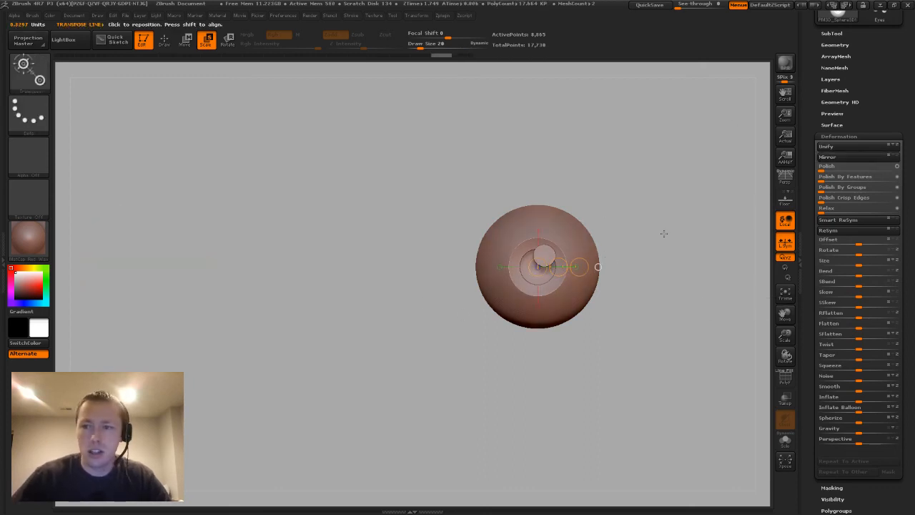
- Delete the duplicated eyeball subtool, keeping only the original one
{"action": "left_click", "coordinate": [832, 33]}
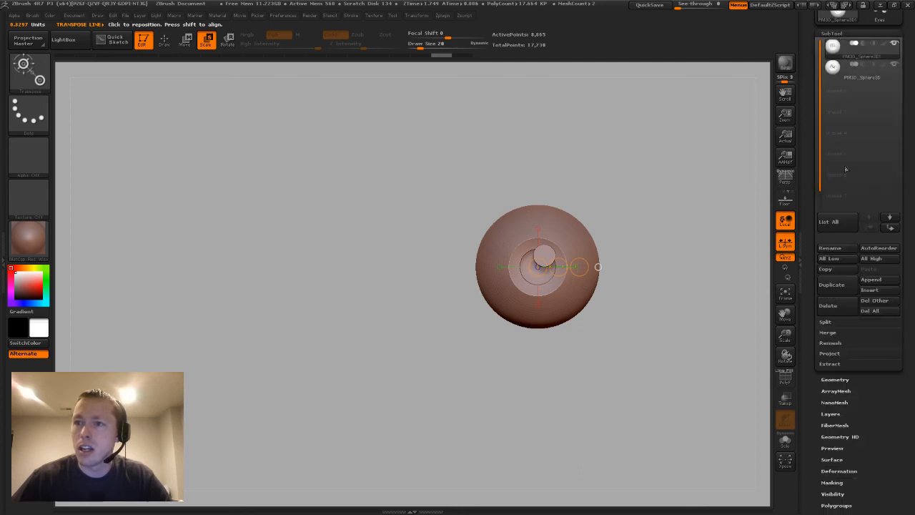
{"action": "left_click", "coordinate": [834, 306]}
{"action": "left_click", "coordinate": [735, 328]}
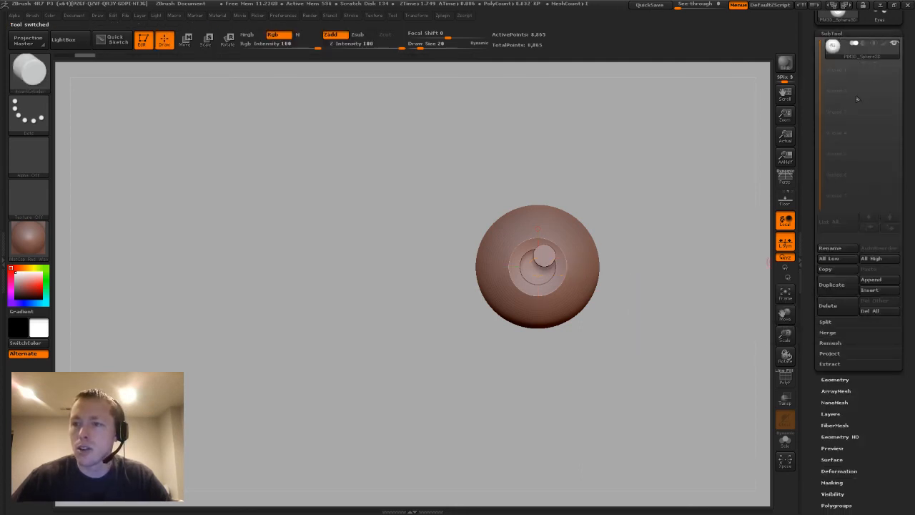
- Move the eyeball sideways along the X axis, away from the world center, and check its offset against the floor grid
{"action": "key", "text": "w"}
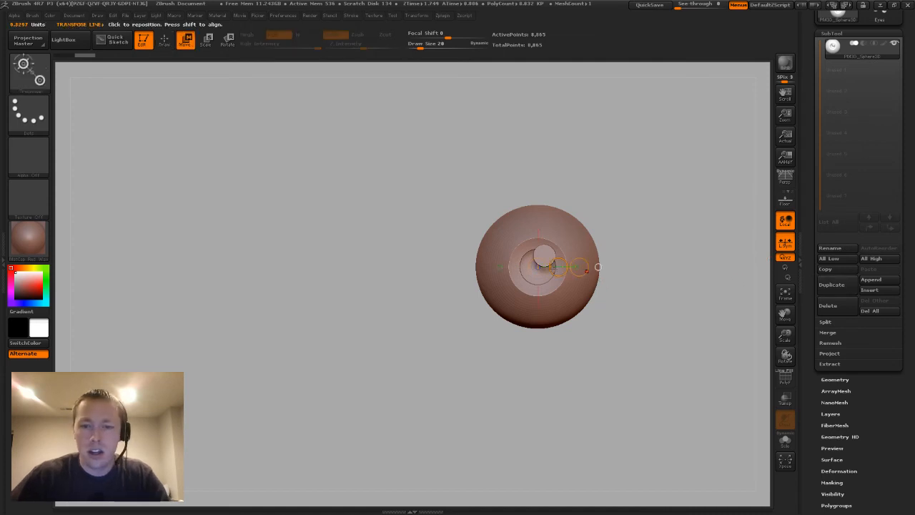
{"action": "left_click_drag", "start_coordinate": [561, 267], "coordinate": [521, 267]}
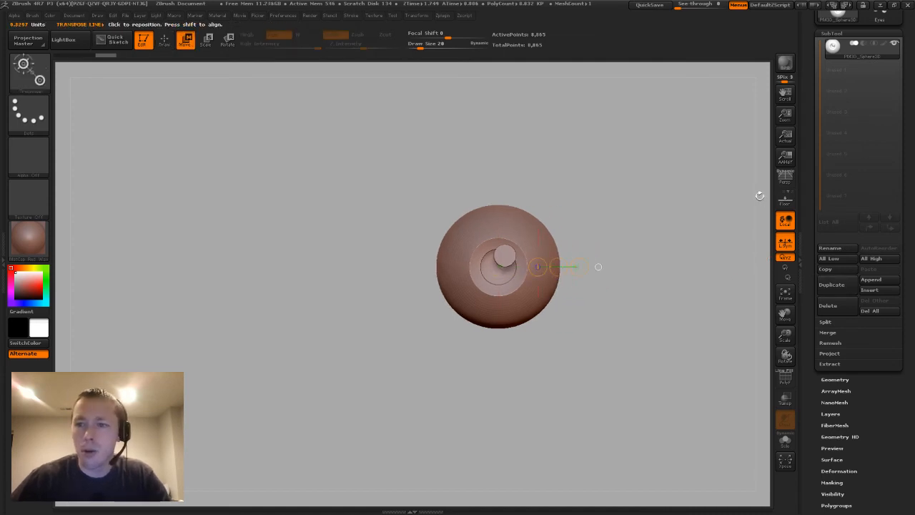
{"action": "left_click", "coordinate": [786, 199]}
{"action": "left_click_drag", "start_coordinate": [707, 186], "coordinate": [510, 261]}
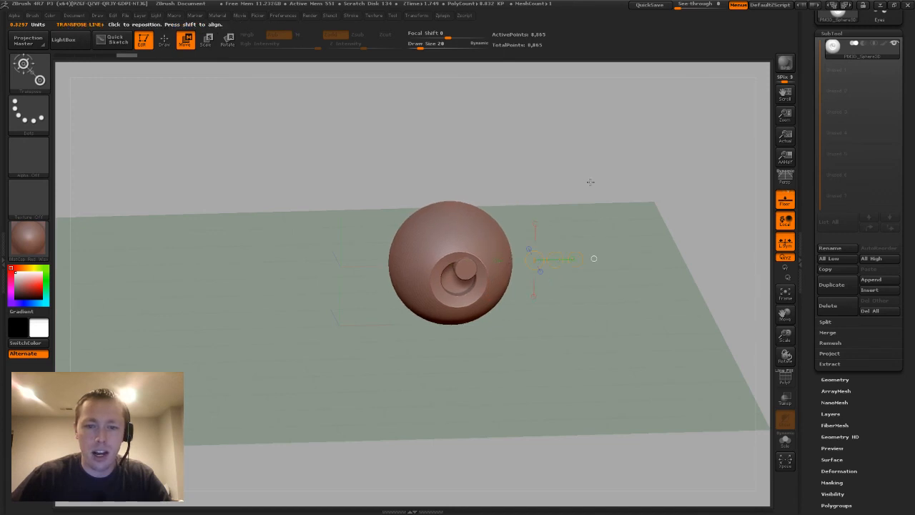
{"action": "left_click_drag", "start_coordinate": [589, 183], "coordinate": [586, 161], "text": "shift"}
{"action": "left_click", "coordinate": [785, 200]}
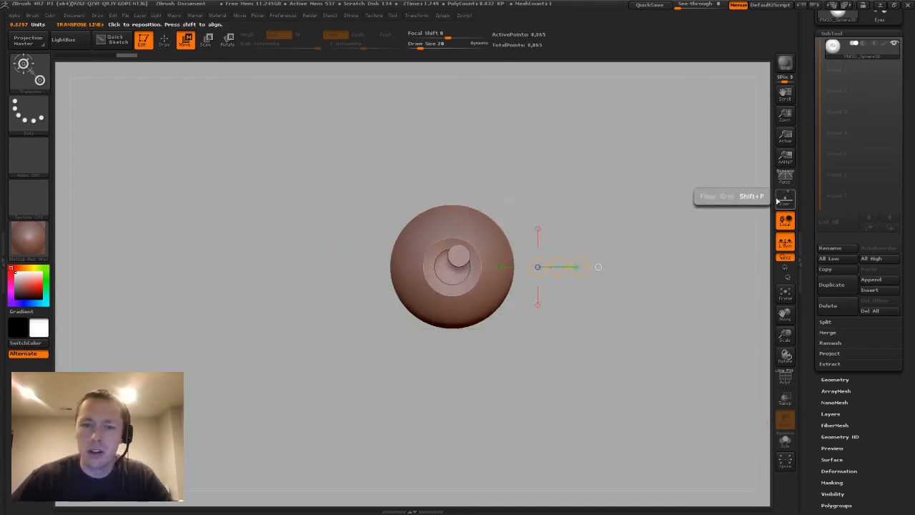
- Duplicate the offset eyeball subtool
{"action": "right_click_drag", "start_coordinate": [631, 207], "coordinate": [684, 198], "text": "alt"}
{"action": "right_click_drag", "start_coordinate": [643, 167], "coordinate": [615, 133], "text": "ctrl"}
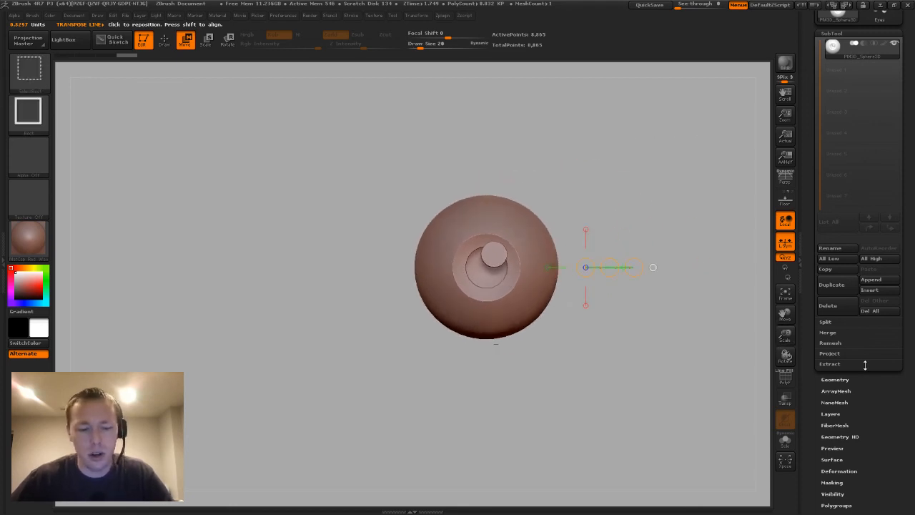
{"action": "key", "text": "ctrl+shift+d"}
- Try mirroring the duplicated eyeball across X with the Mirror deformation, and undo it
{"action": "left_click", "coordinate": [839, 470]}
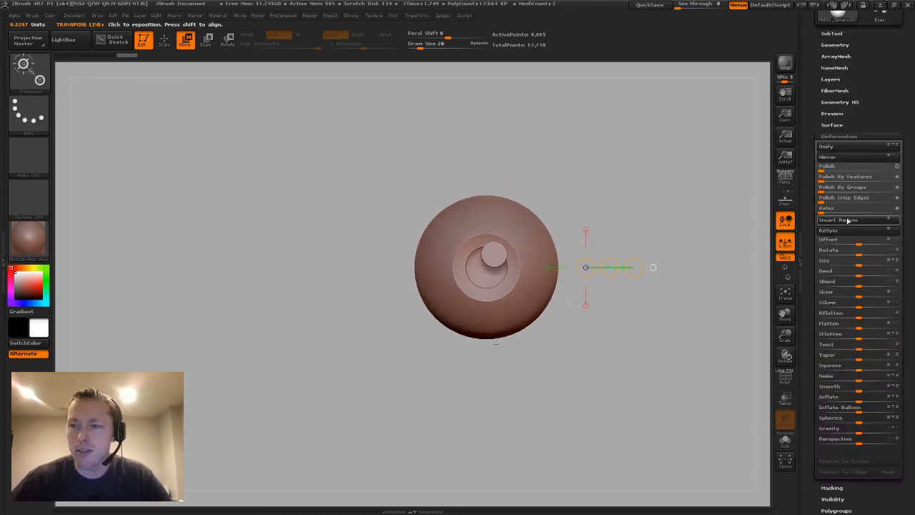
{"action": "left_click", "coordinate": [842, 157]}
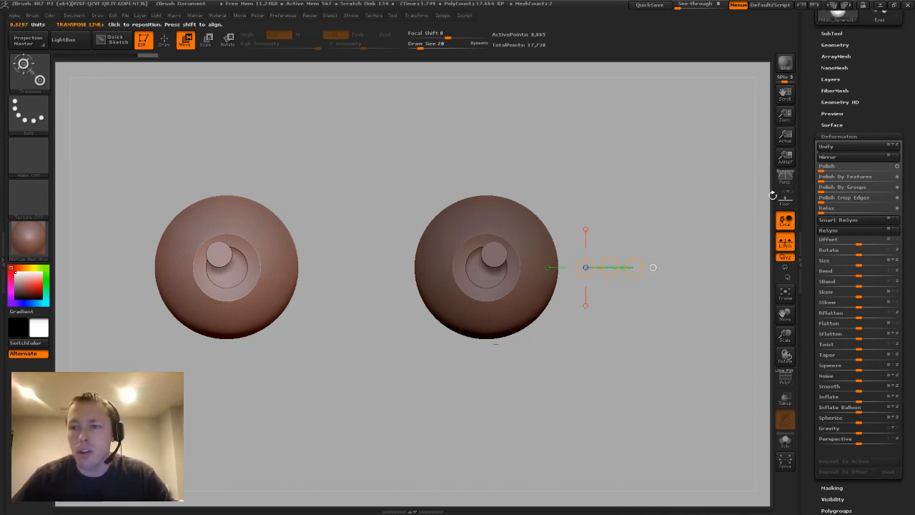
{"action": "left_click", "coordinate": [672, 366], "text": "ctrl+shift"}
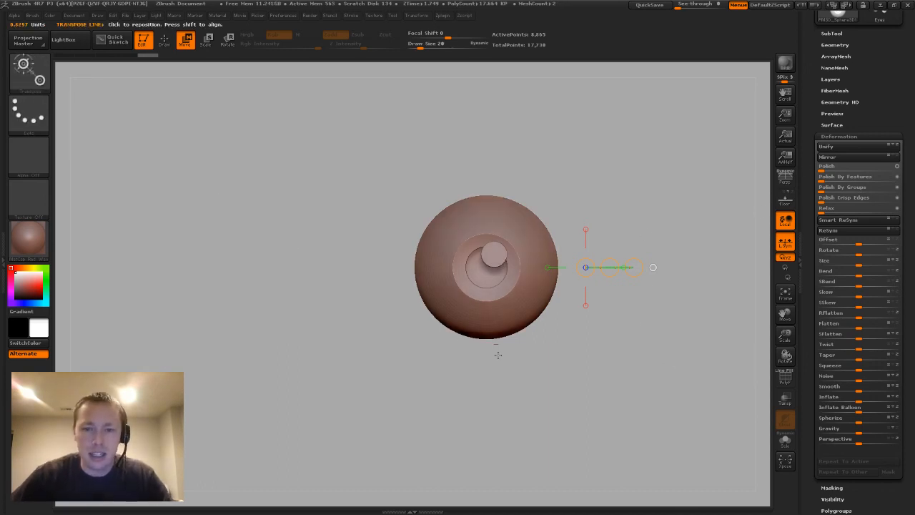
- Place the duplicated eyeball on the opposite side by removing the minus sign from its X Position in the geometry settings
{"action": "key", "text": "f"}
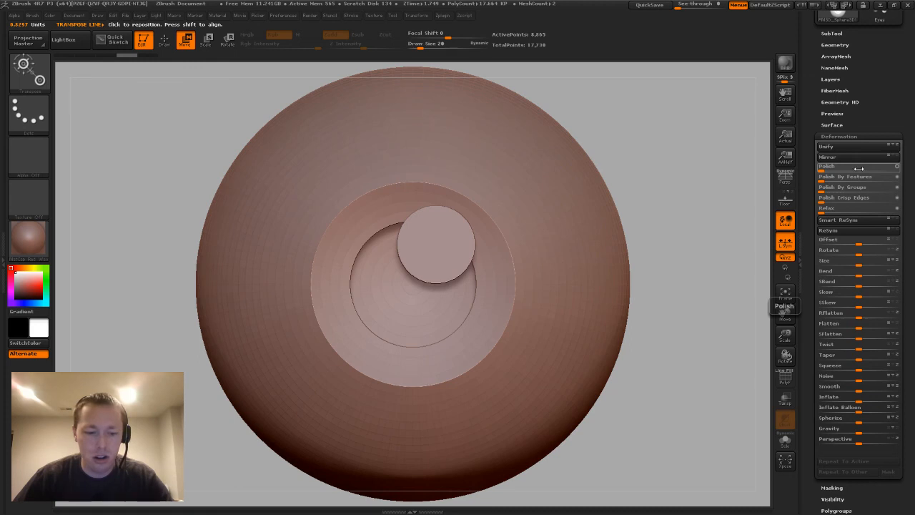
{"action": "right_click_drag", "start_coordinate": [639, 240], "coordinate": [598, 183], "text": "ctrl"}
{"action": "right_click_drag", "start_coordinate": [400, 334], "coordinate": [727, 309], "text": "alt"}
{"action": "mouse_move", "coordinate": [567, 376]}
{"action": "right_mouse_down", "text": "ctrl"}
{"action": "mouse_move", "coordinate": [509, 373]}
{"action": "mouse_move", "coordinate": [564, 392]}
{"action": "right_mouse_up", "text": "ctrl"}
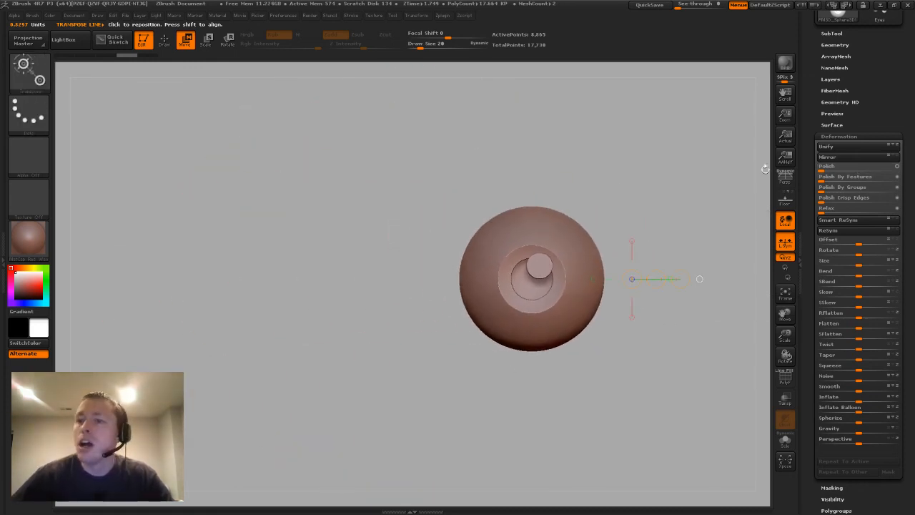
{"action": "left_click", "coordinate": [837, 136]}
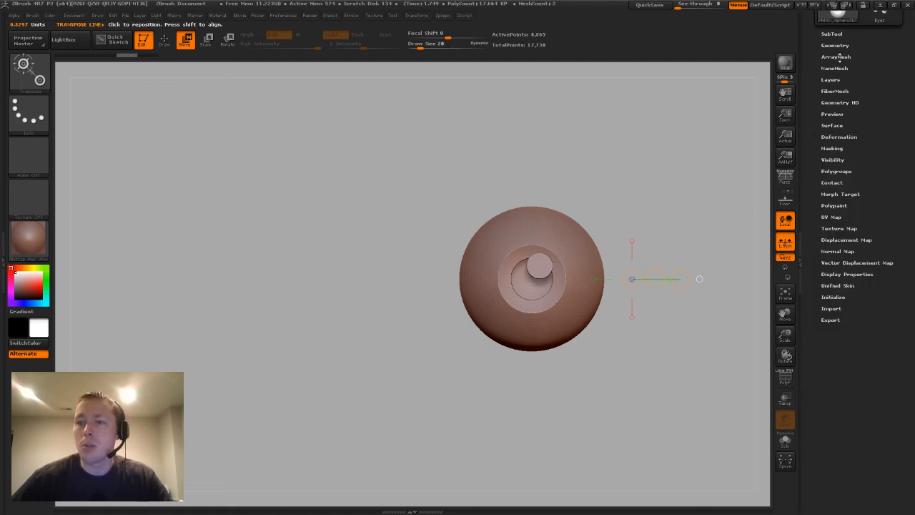
{"action": "left_click", "coordinate": [836, 45]}
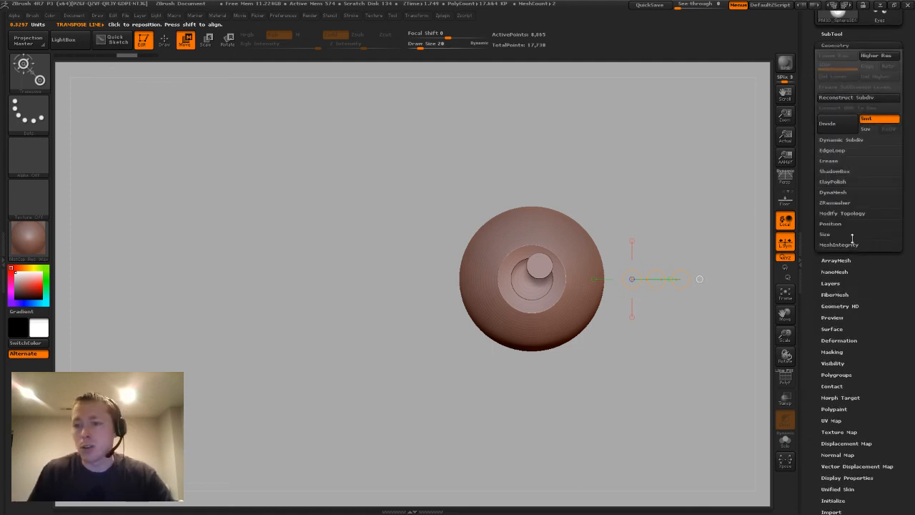
{"action": "left_click", "coordinate": [832, 223]}
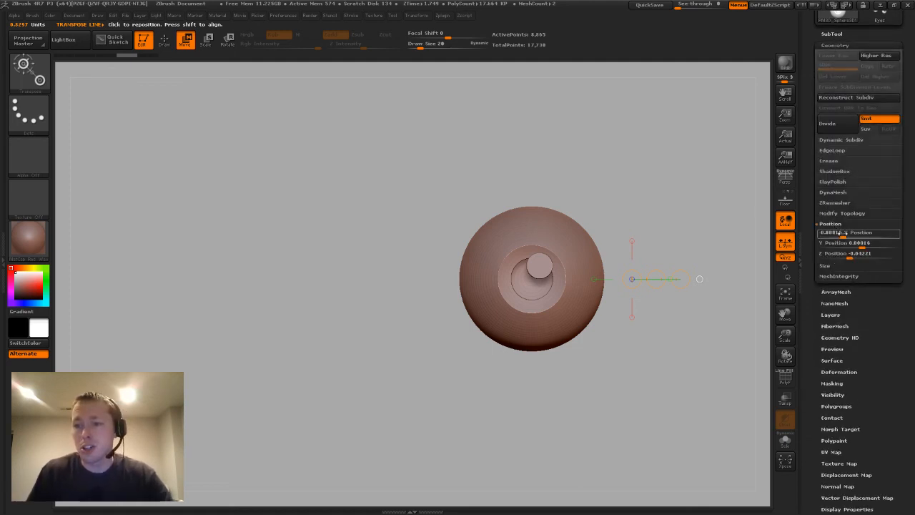
{"action": "left_click", "coordinate": [844, 232]}
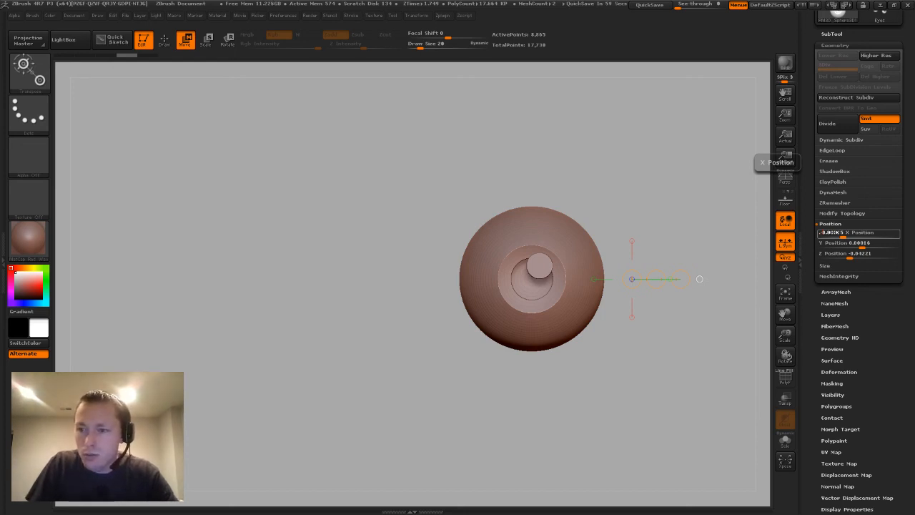
{"action": "key", "text": "BackSpace"}
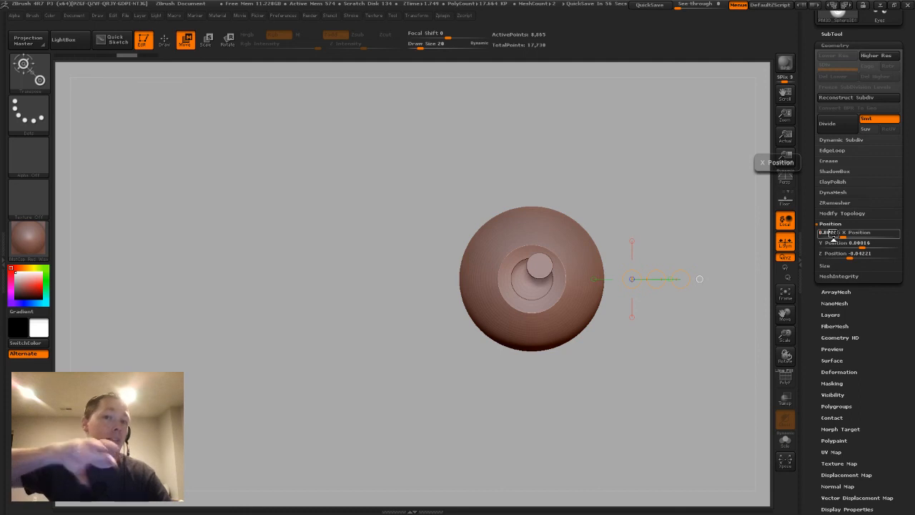
{"action": "key", "text": "Return"}
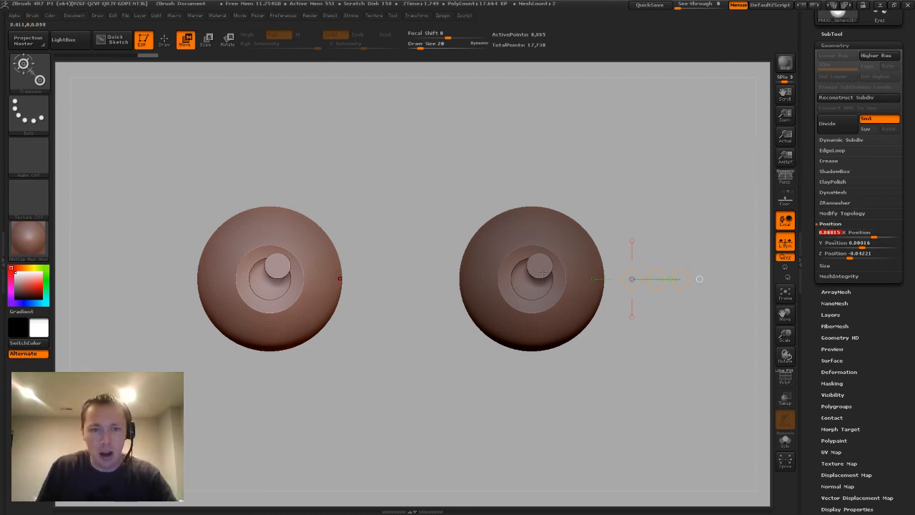
- Switch to the bearded character head tool and examine its placed eyes from an angle
{"action": "left_click", "coordinate": [880, 19]}
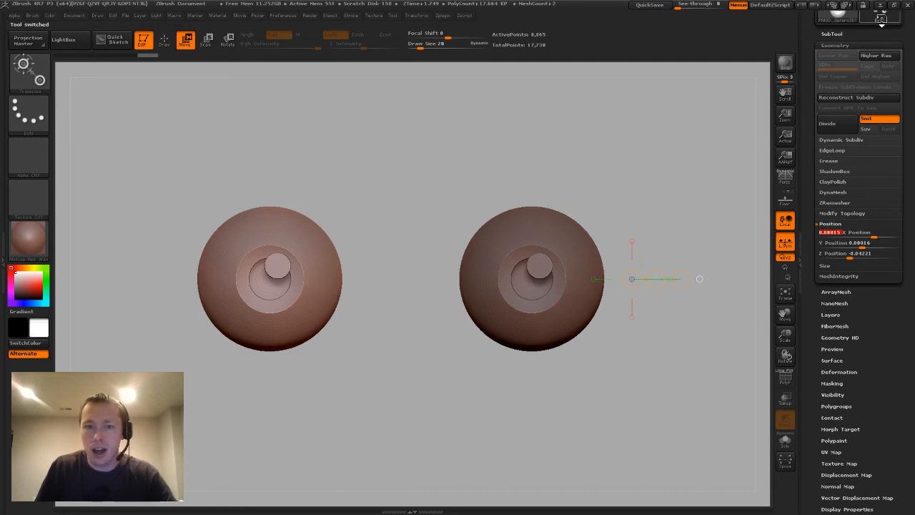
{"action": "left_click_drag", "start_coordinate": [562, 222], "coordinate": [542, 279]}
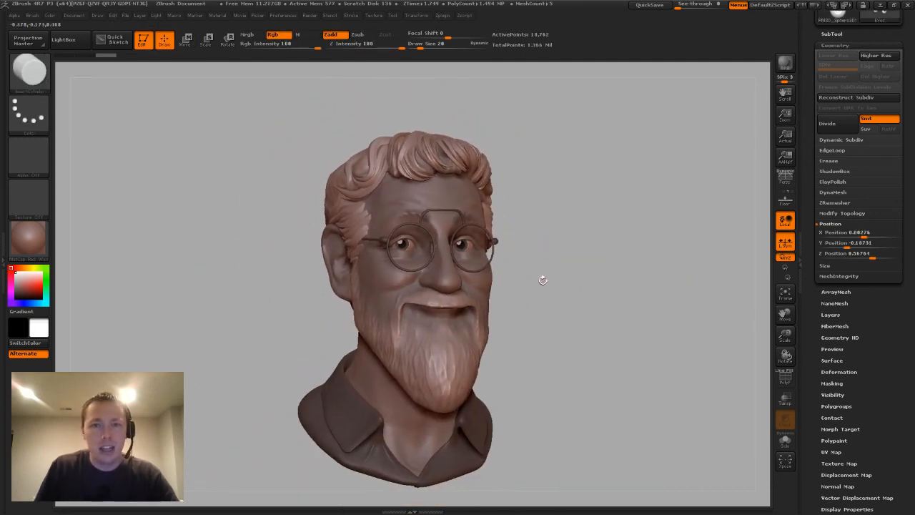